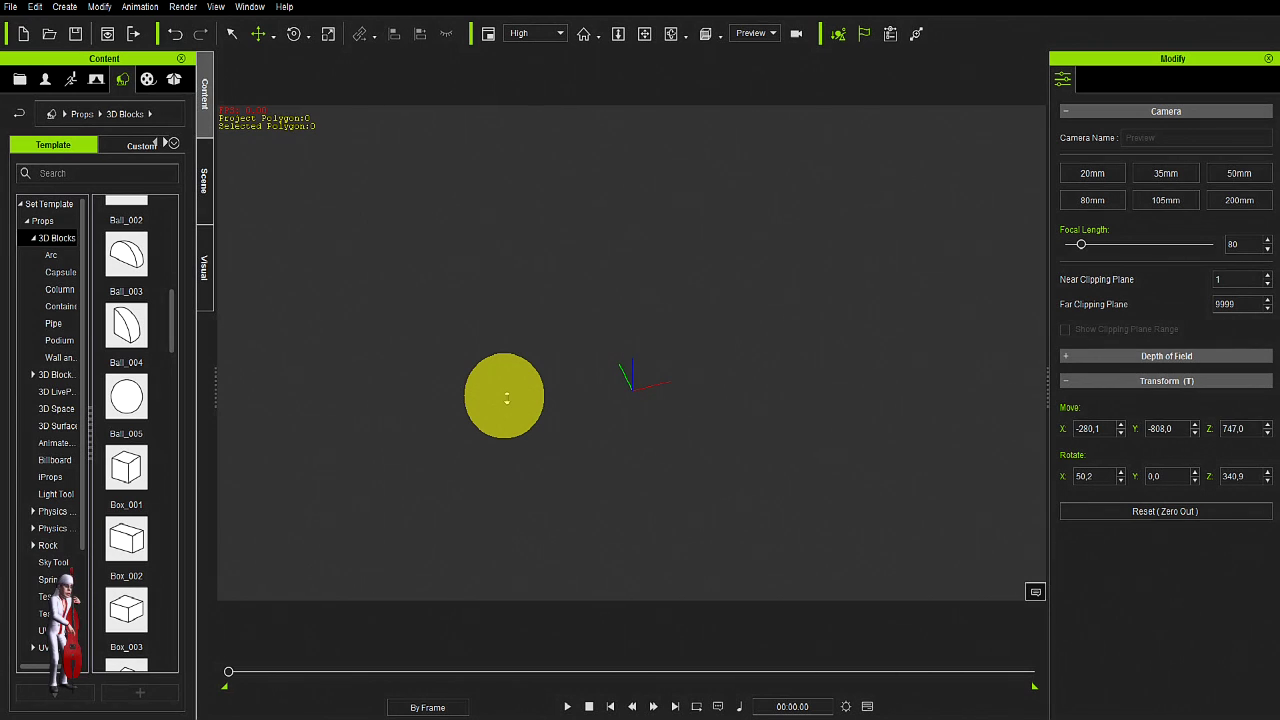
# Step: Add the Ball_005 sphere and show its Material channels beside the Texture > Bump library
pyautogui.doubleClick(131, 400)
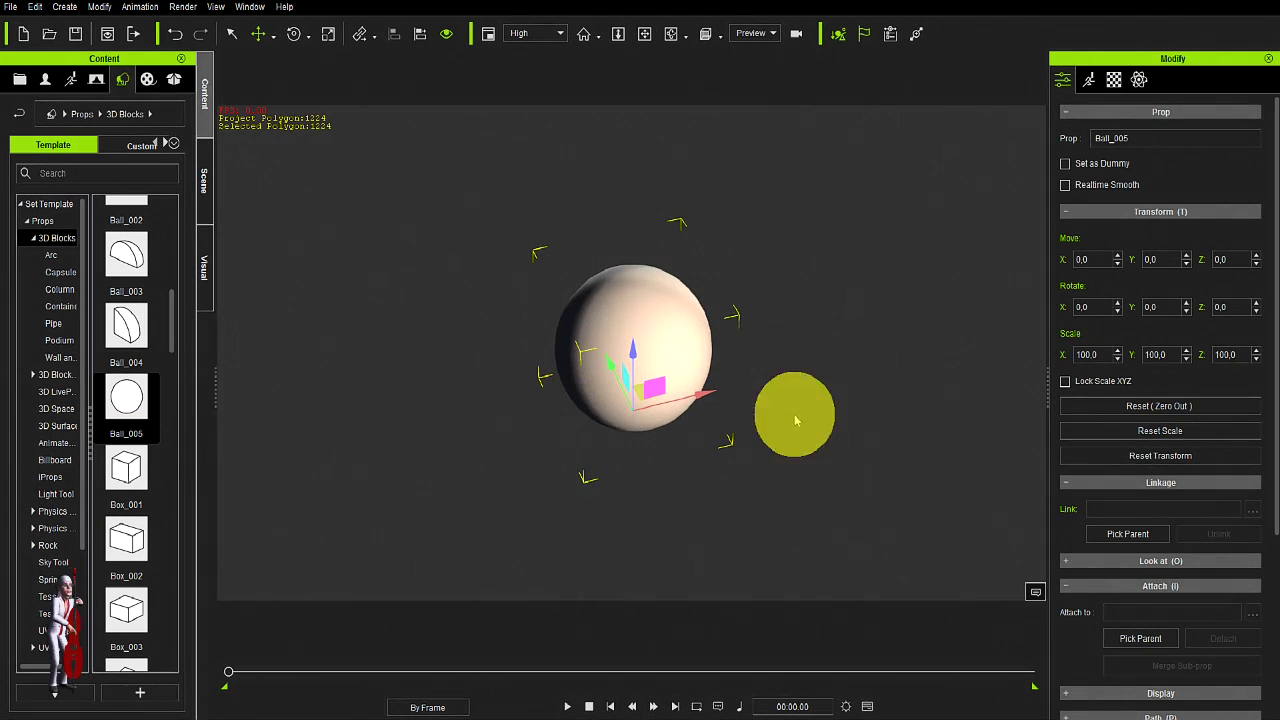
pyautogui.click(1114, 82)
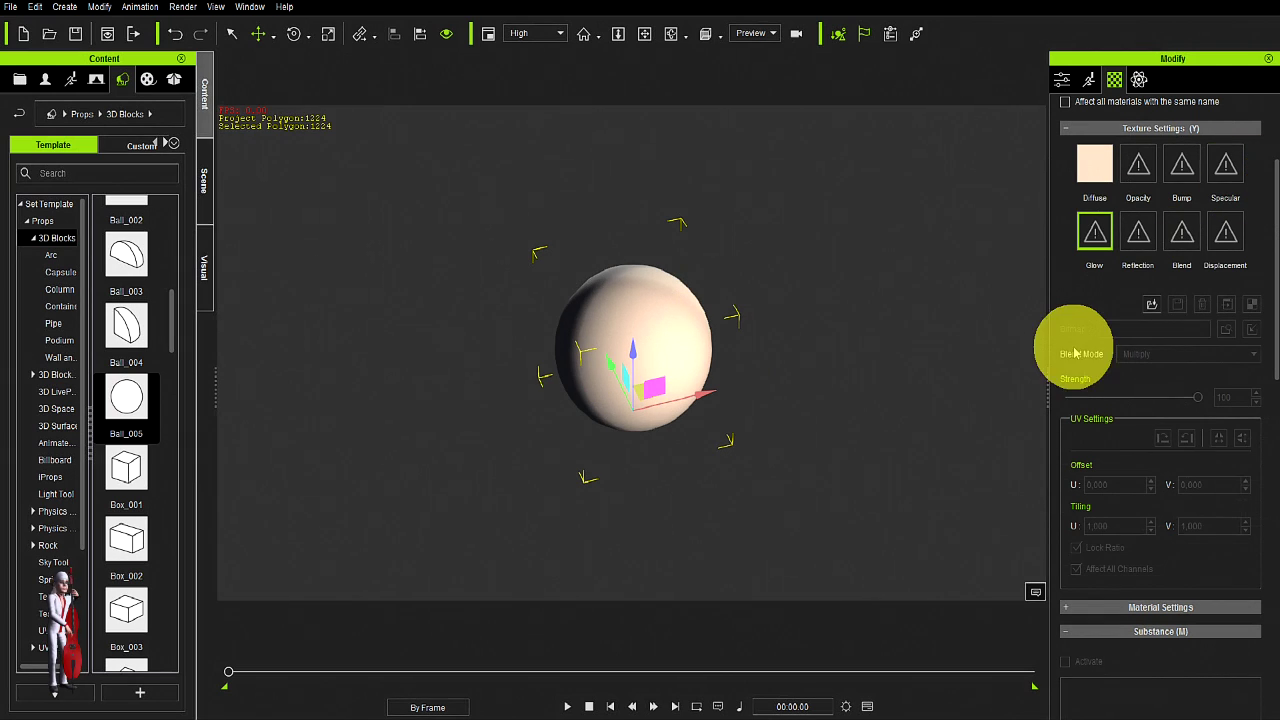
pyautogui.click(147, 80)
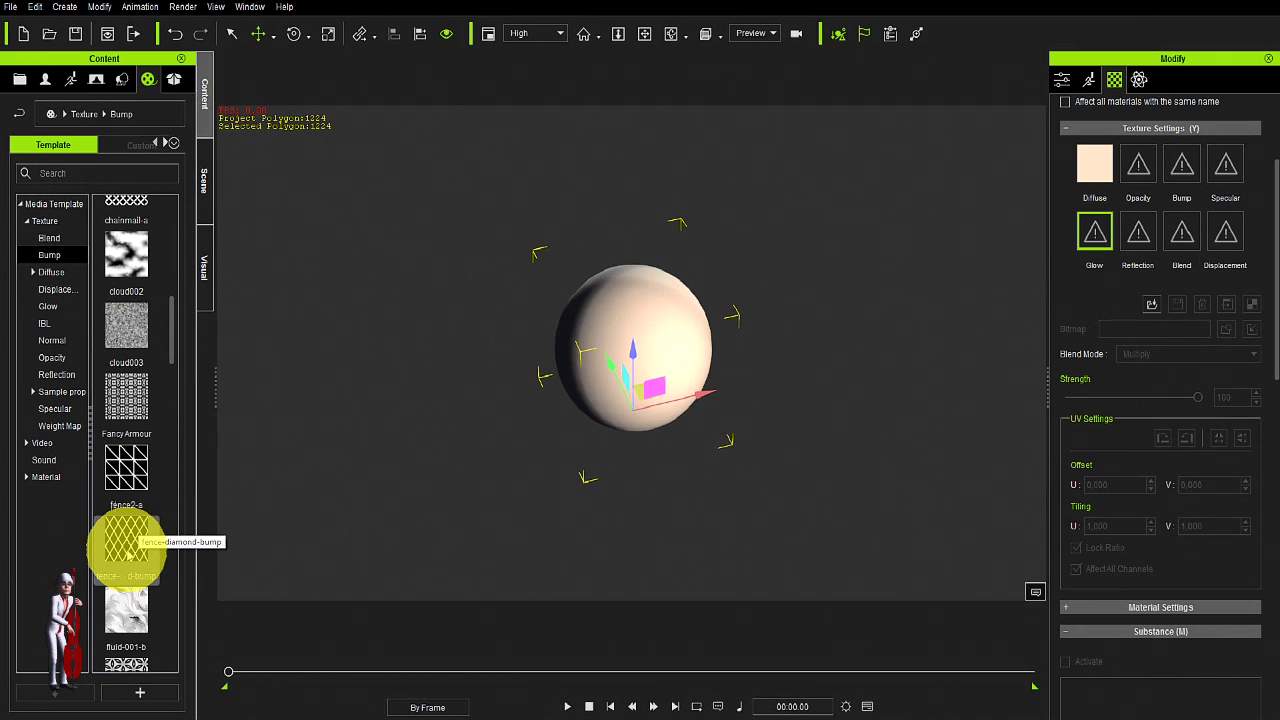
# Step: Apply fence-diamond-bump as opacity and grayscale height-map displacement, with strength 141
pyautogui.moveTo(126, 548); pyautogui.dragTo(1140, 165)
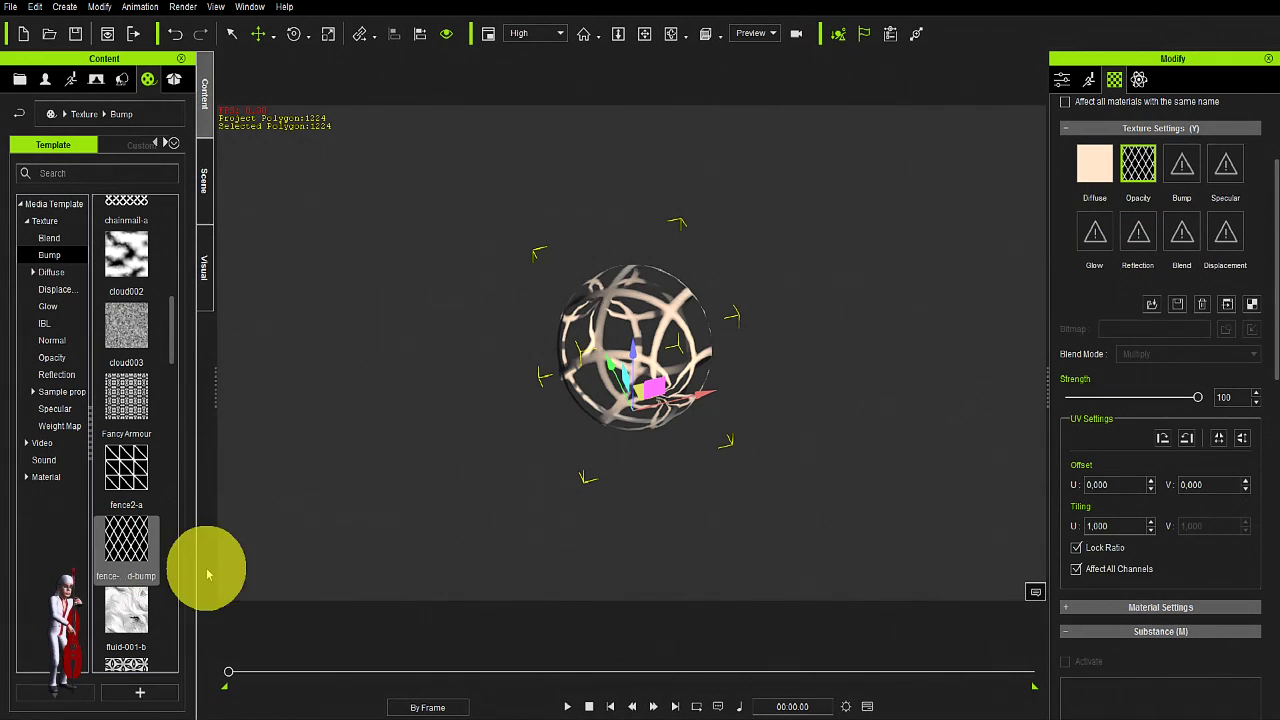
pyautogui.moveTo(124, 540); pyautogui.dragTo(1230, 234)
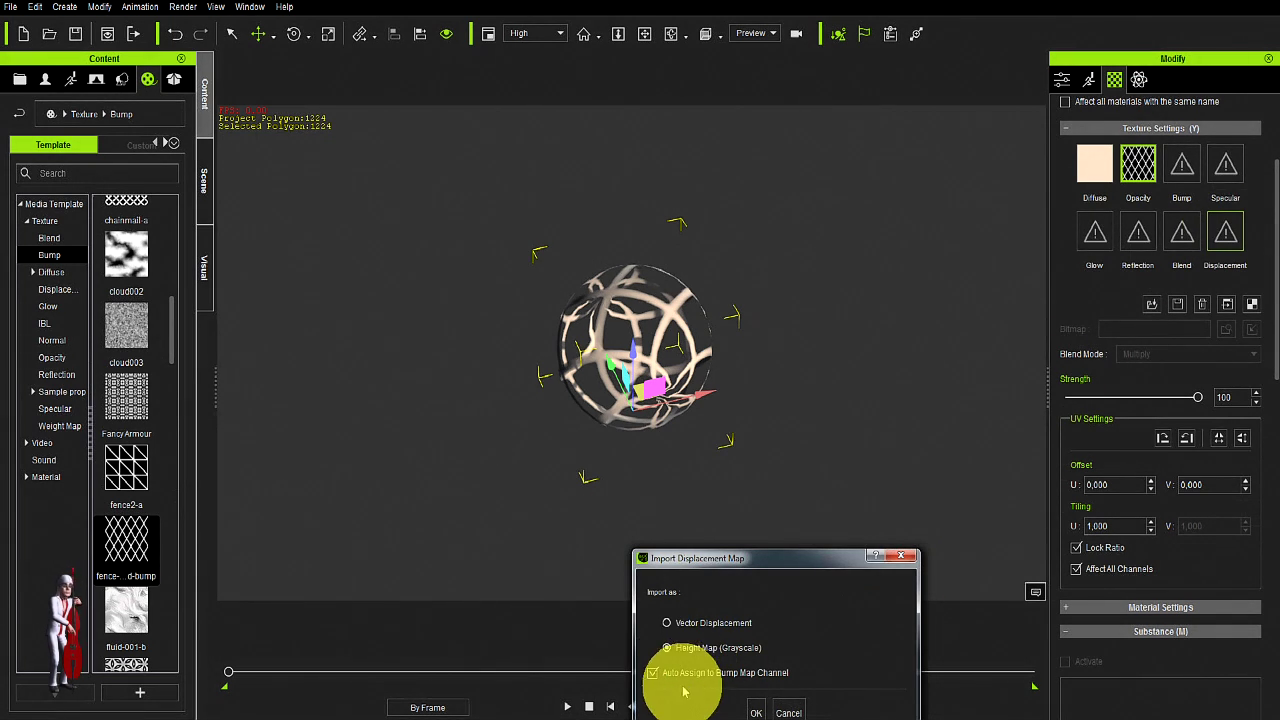
pyautogui.click(756, 713)
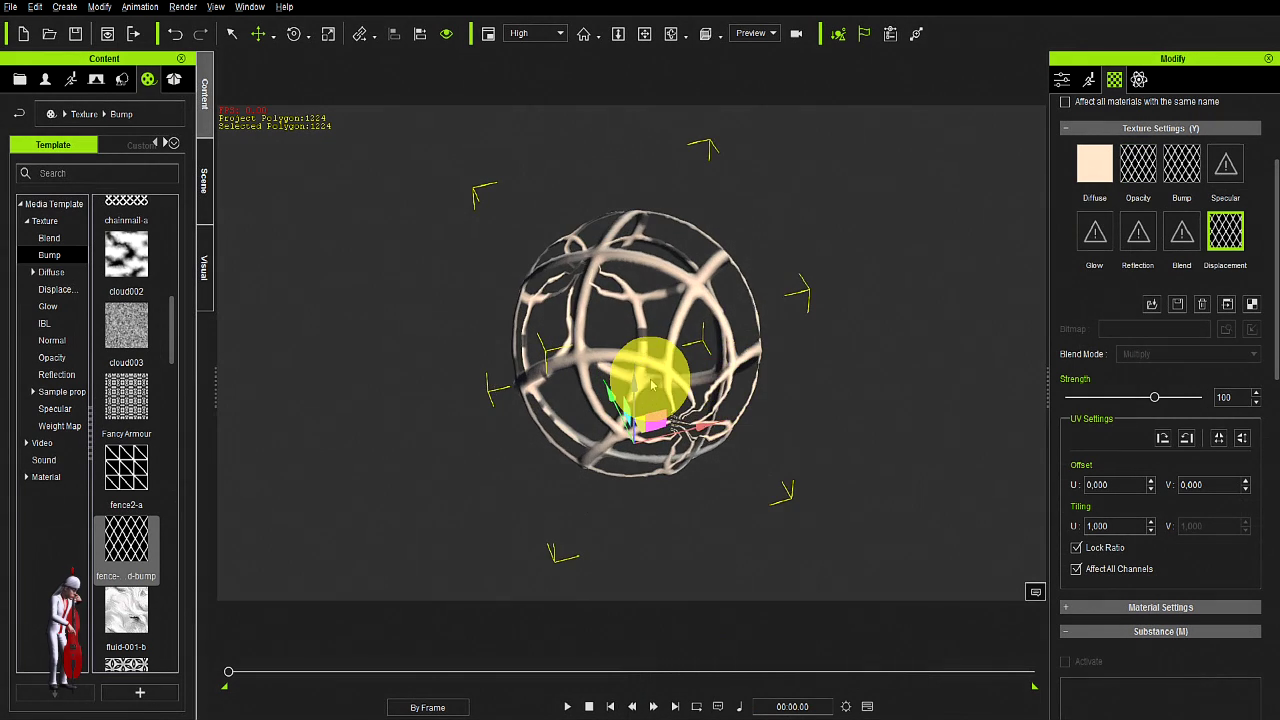
pyautogui.moveTo(620, 385); pyautogui.dragTo(755, 261, button='right')
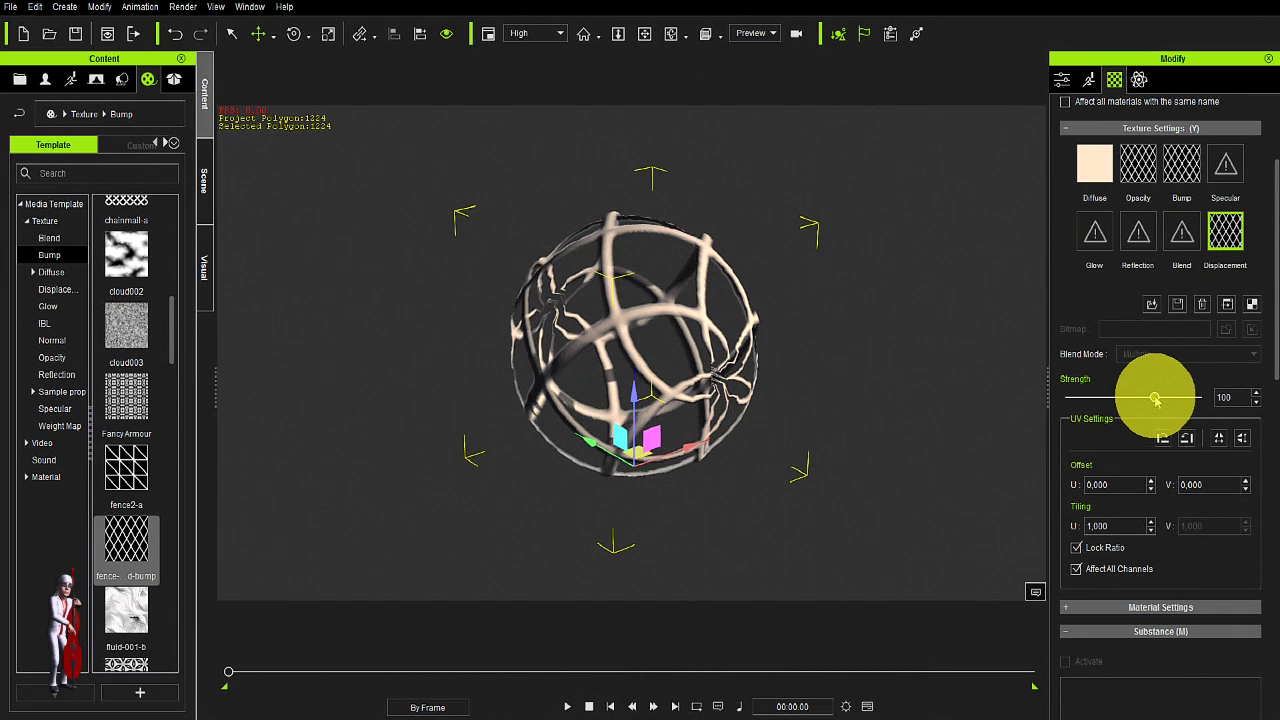
pyautogui.moveTo(1155, 399)
pyautogui.mouseDown()
pyautogui.moveTo(1214, 377)
pyautogui.moveTo(1162, 401)
pyautogui.moveTo(1214, 380)
pyautogui.moveTo(1083, 406)
pyautogui.moveTo(1219, 386)
pyautogui.moveTo(1166, 401)
pyautogui.mouseUp()
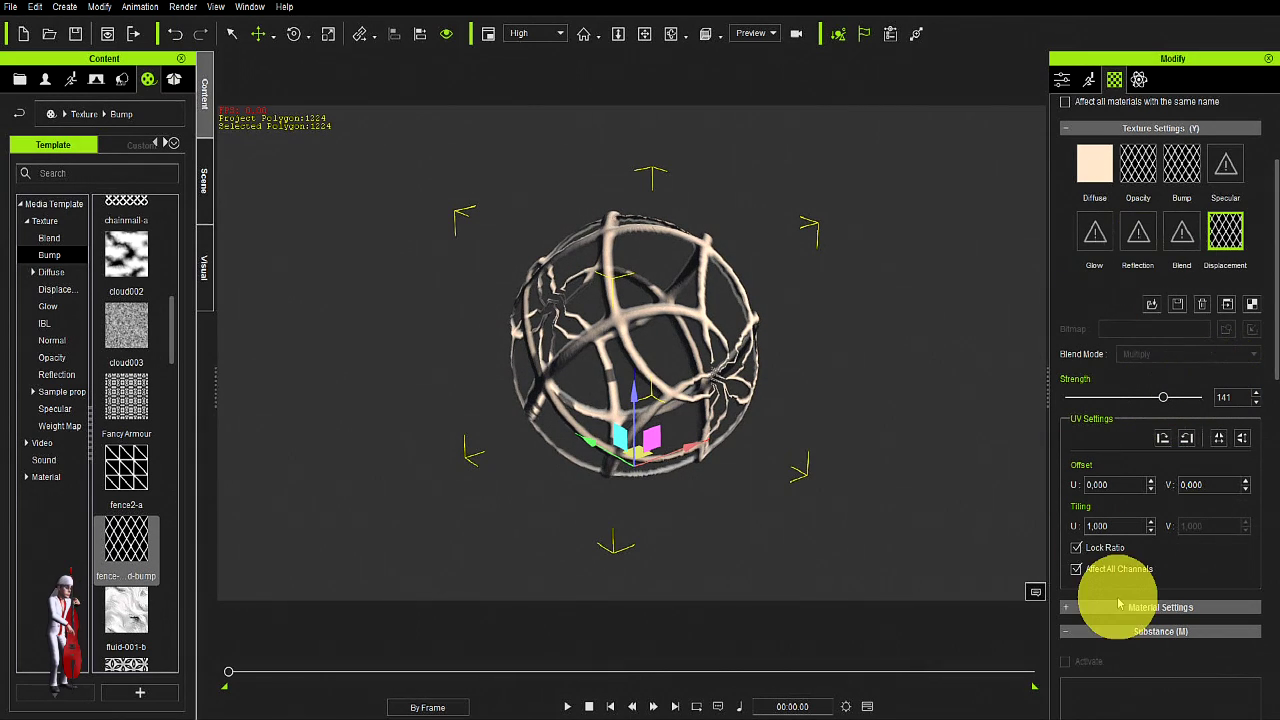
# Step: Set UV Tiling U to 3 and orbit to inspect the denser fence cage
pyautogui.moveTo(1111, 526); pyautogui.dragTo(1071, 530)
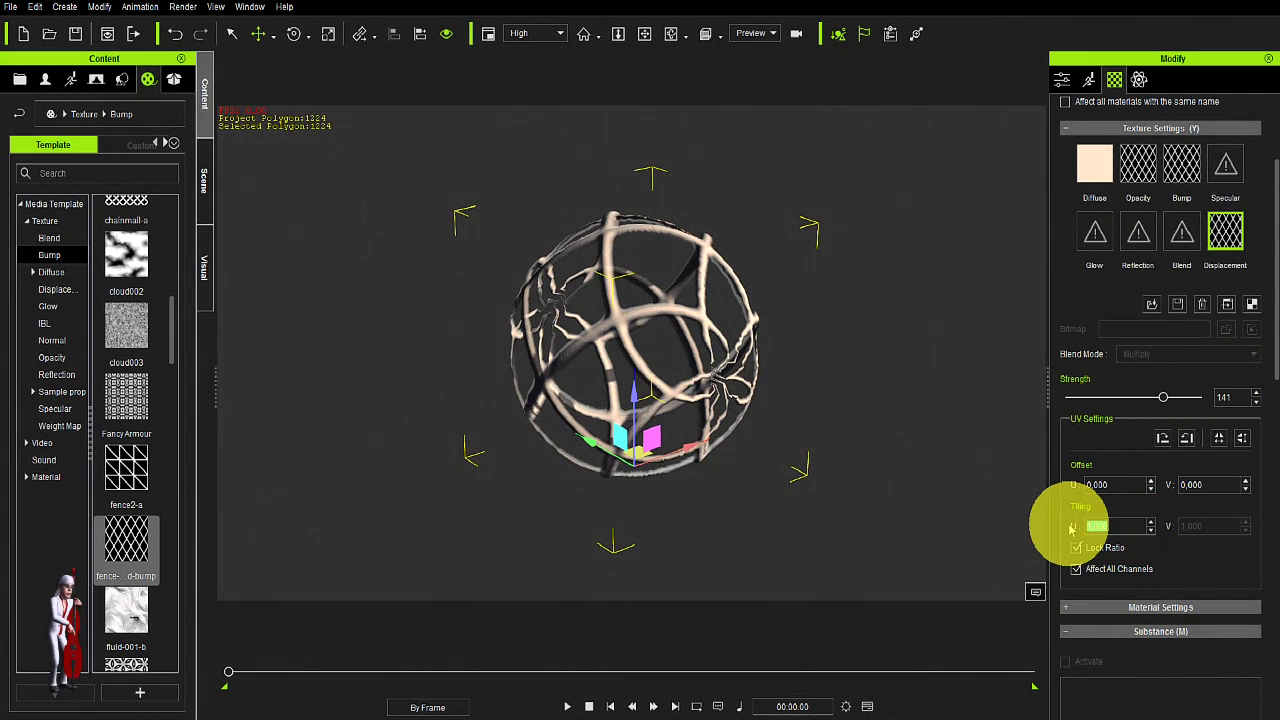
pyautogui.write('3')
pyautogui.press('Return')
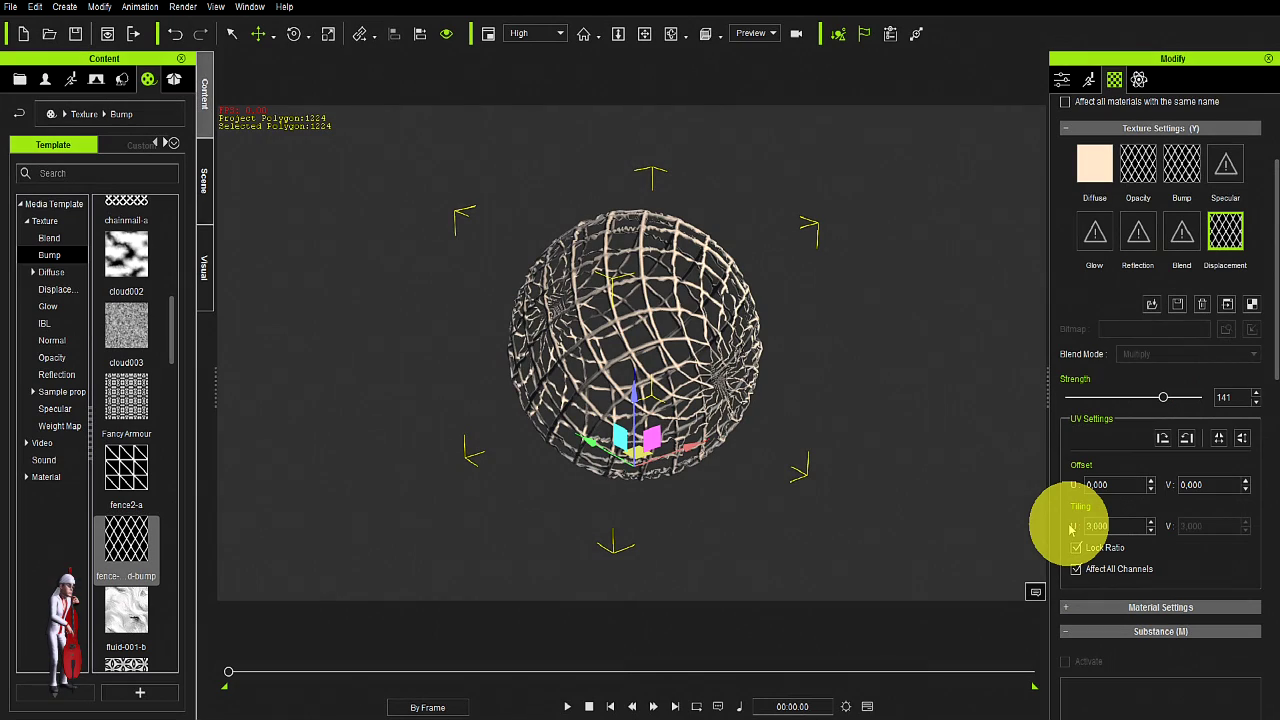
pyautogui.scroll(3, 728, 362)
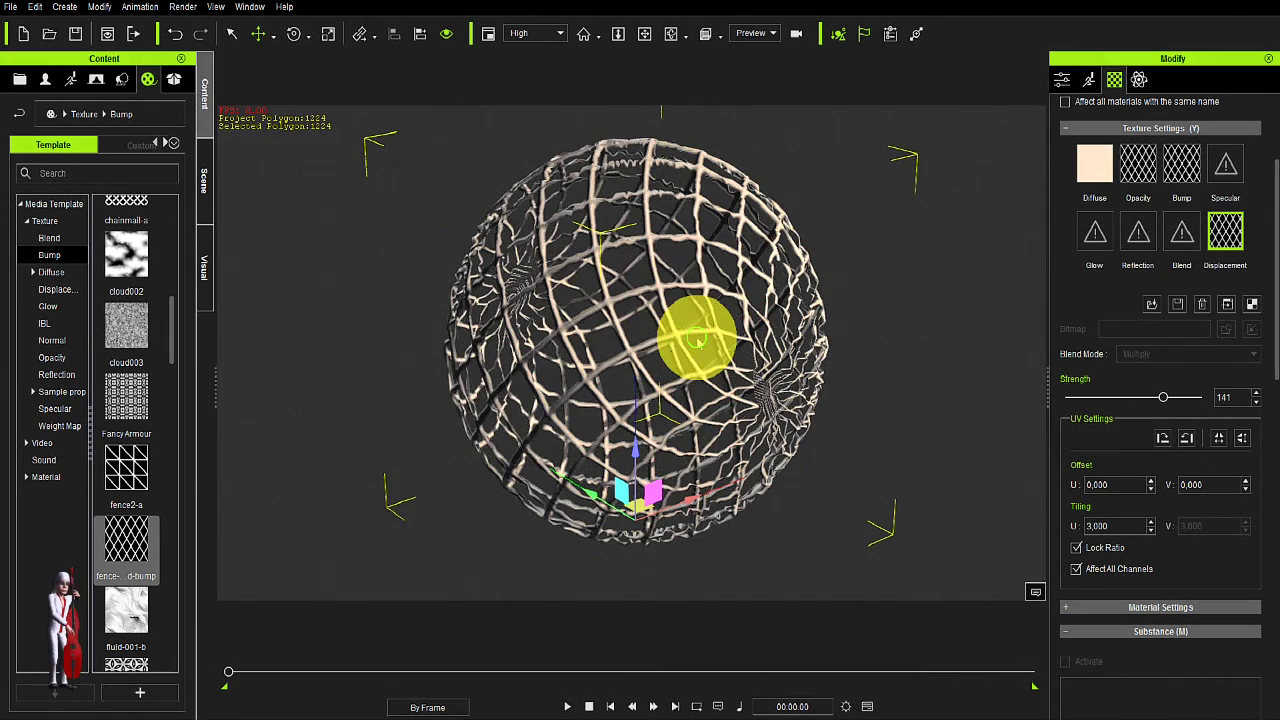
pyautogui.moveTo(697, 340); pyautogui.dragTo(600, 430, button='right')
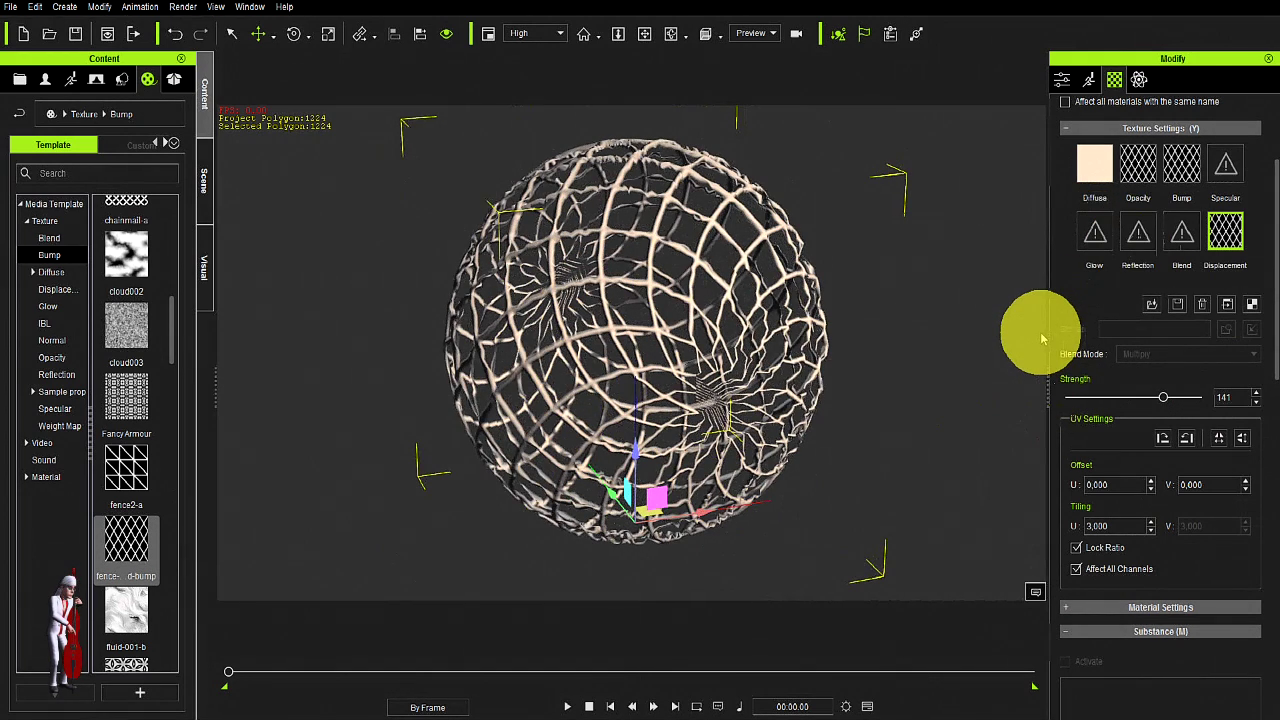
pyautogui.moveTo(838, 257); pyautogui.dragTo(837, 334, button='right')
pyautogui.scroll(3, 749, 249)
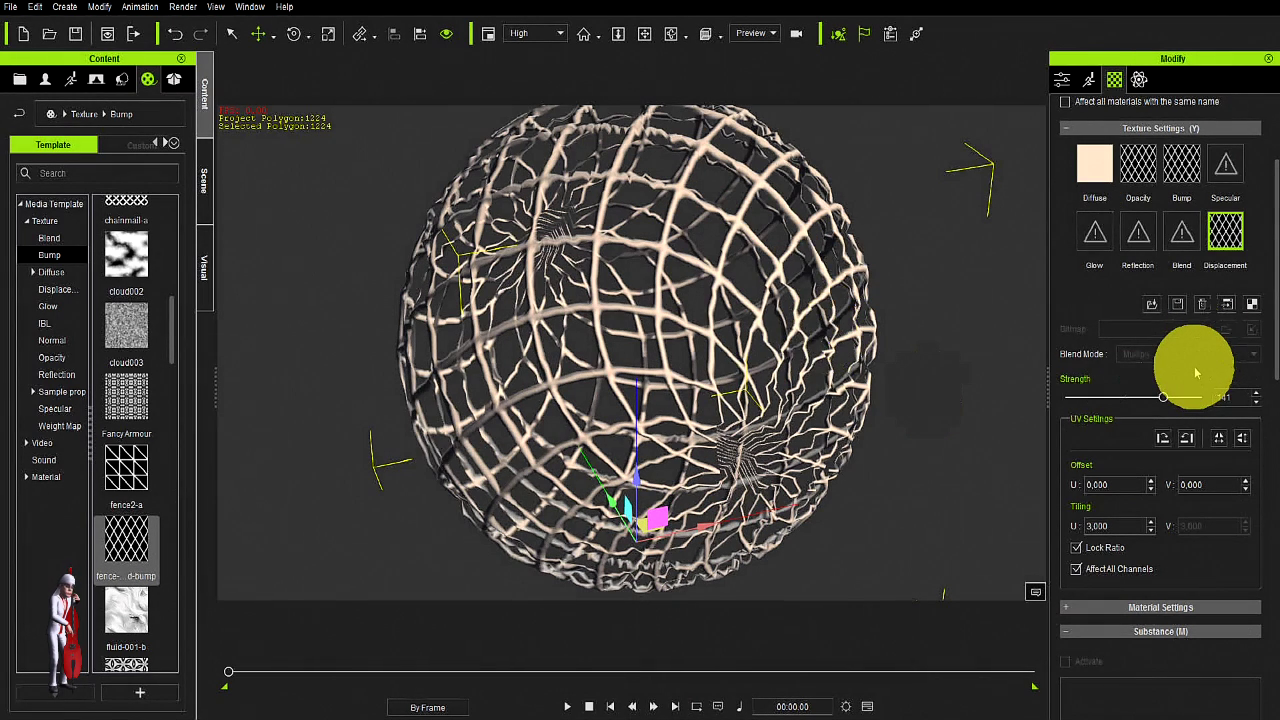
# Step: Set the sphere's Tessellation Level to 10 and tilt the view to inspect the cage
pyautogui.scroll(-5, 1196, 373)
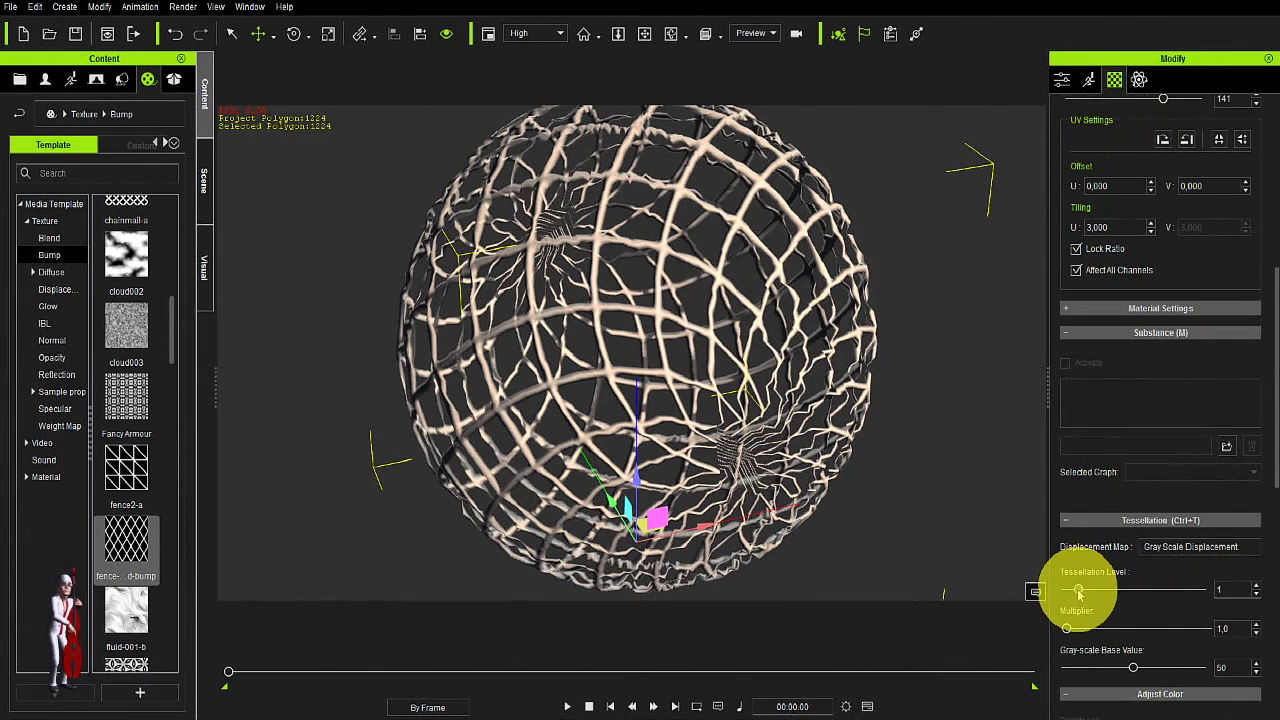
pyautogui.moveTo(1080, 590); pyautogui.dragTo(1199, 588)
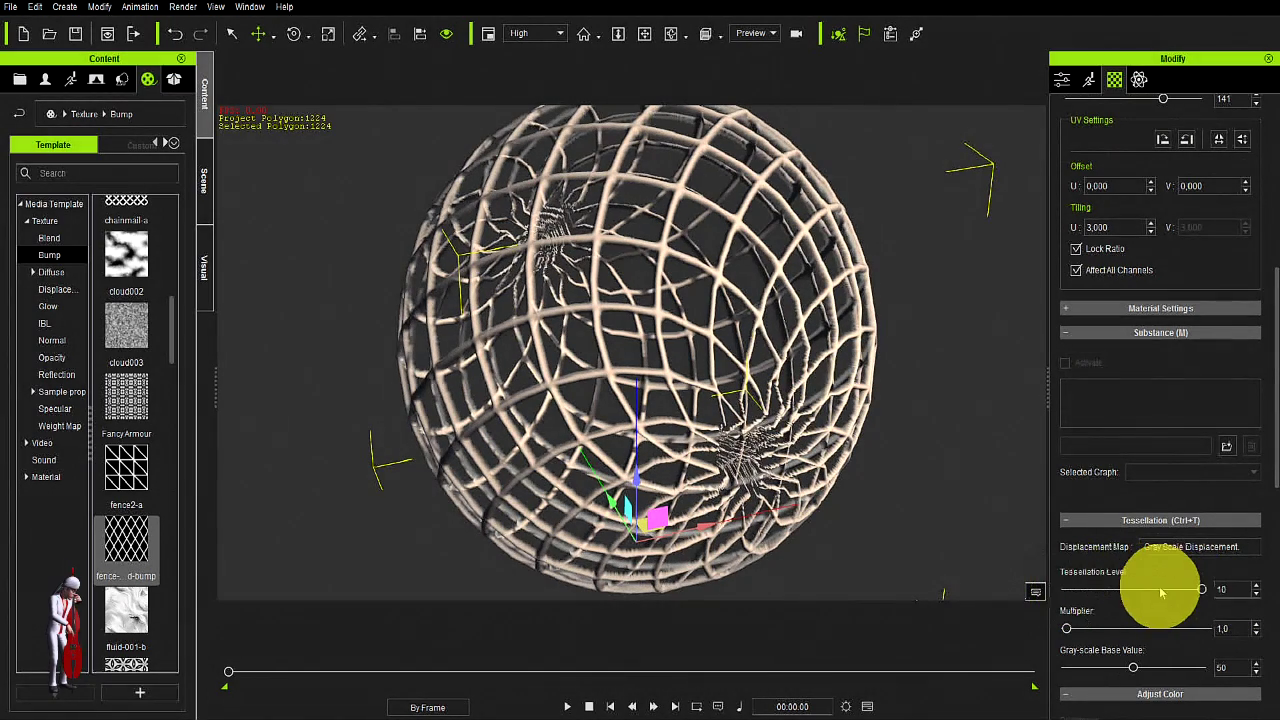
pyautogui.moveTo(700, 314); pyautogui.dragTo(703, 277, button='right')
pyautogui.scroll(-5, 711, 333)
pyautogui.scroll(5, 763, 271)
# Step: Raise the Tessellation Multiplier from 1.0 to 17.7 and orbit around the spiky ball
pyautogui.click(1066, 628)
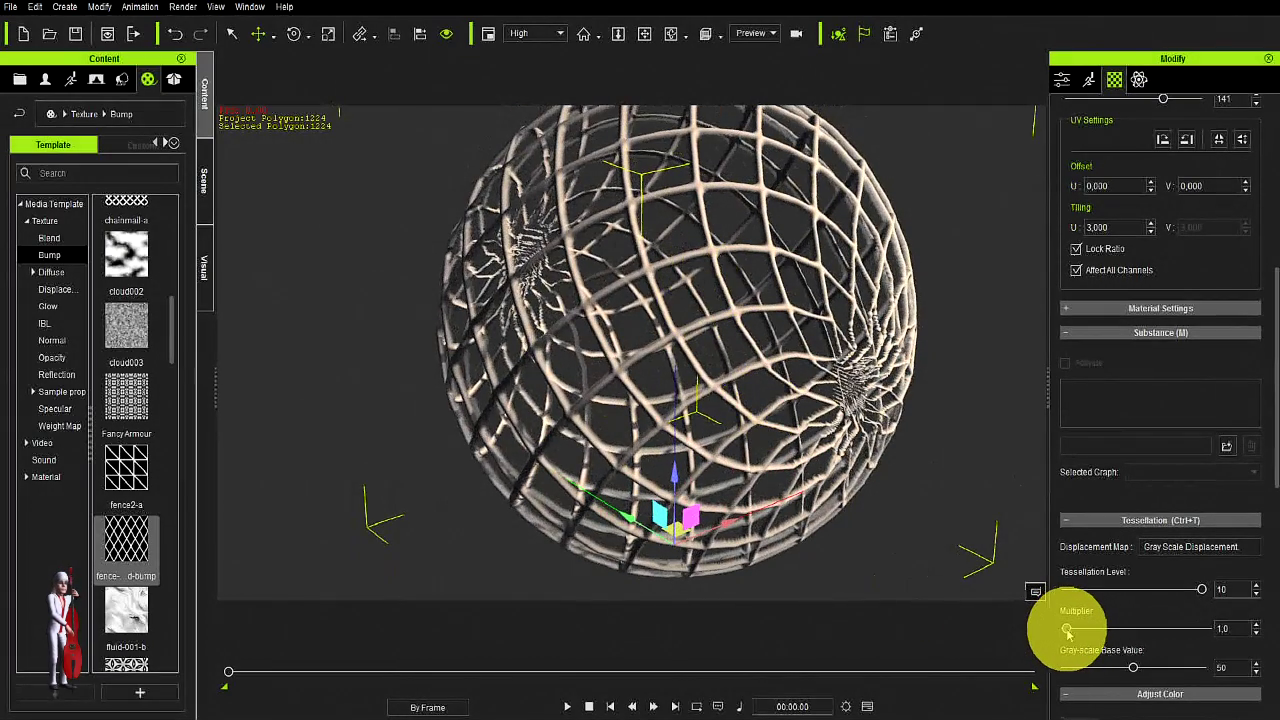
pyautogui.moveTo(1066, 628); pyautogui.dragTo(1090, 629)
pyautogui.scroll(-5, 897, 336)
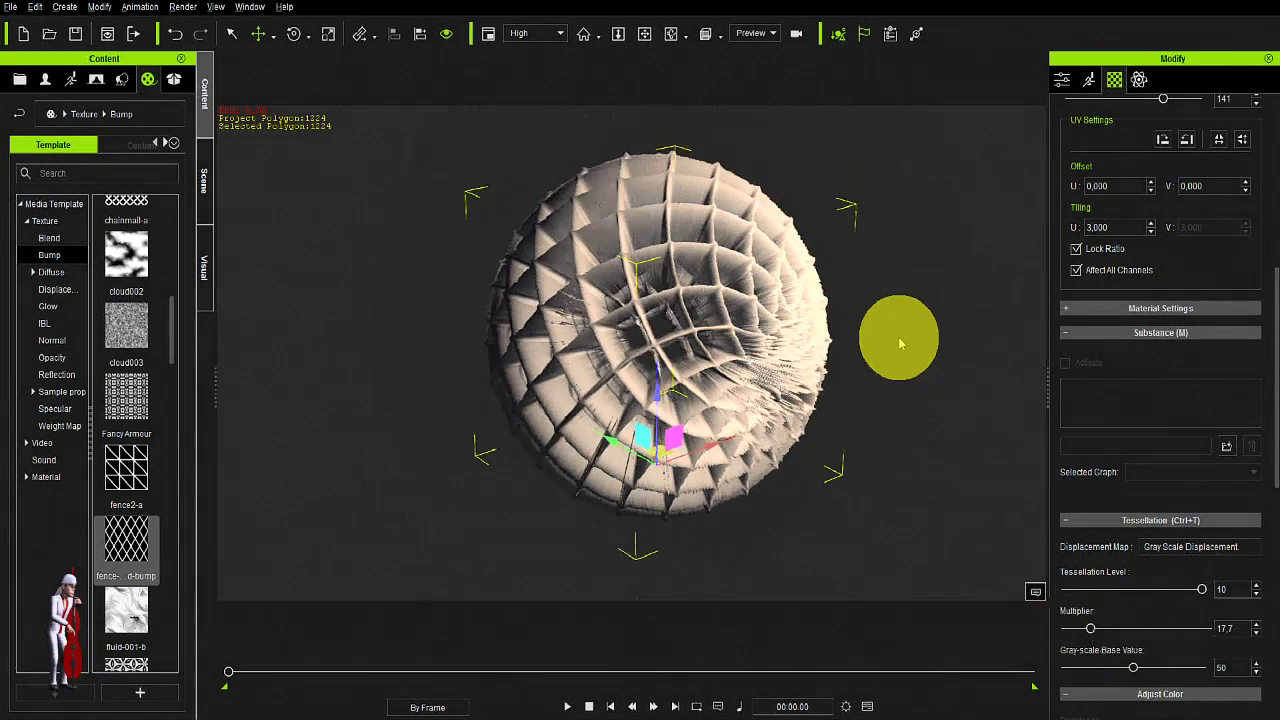
pyautogui.moveTo(483, 338); pyautogui.dragTo(716, 365, button='right')
pyautogui.scroll(3, 757, 356)
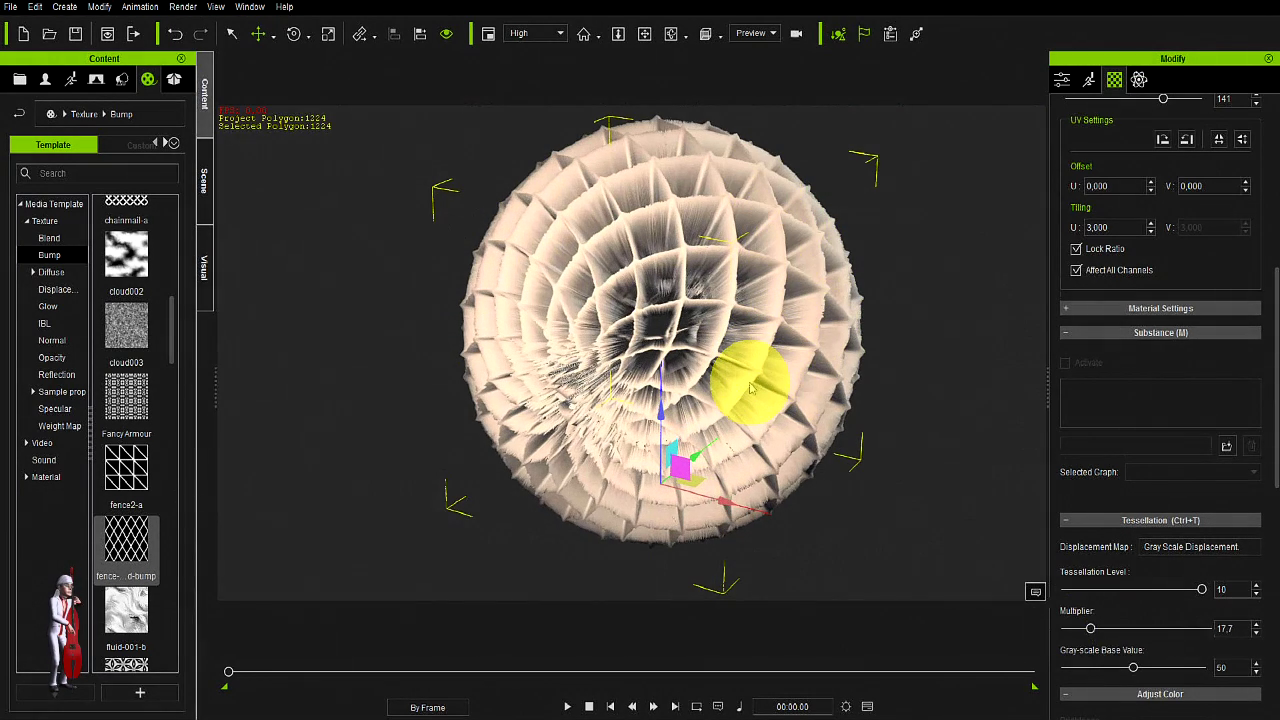
pyautogui.moveTo(750, 390); pyautogui.dragTo(1170, 320, button='right')
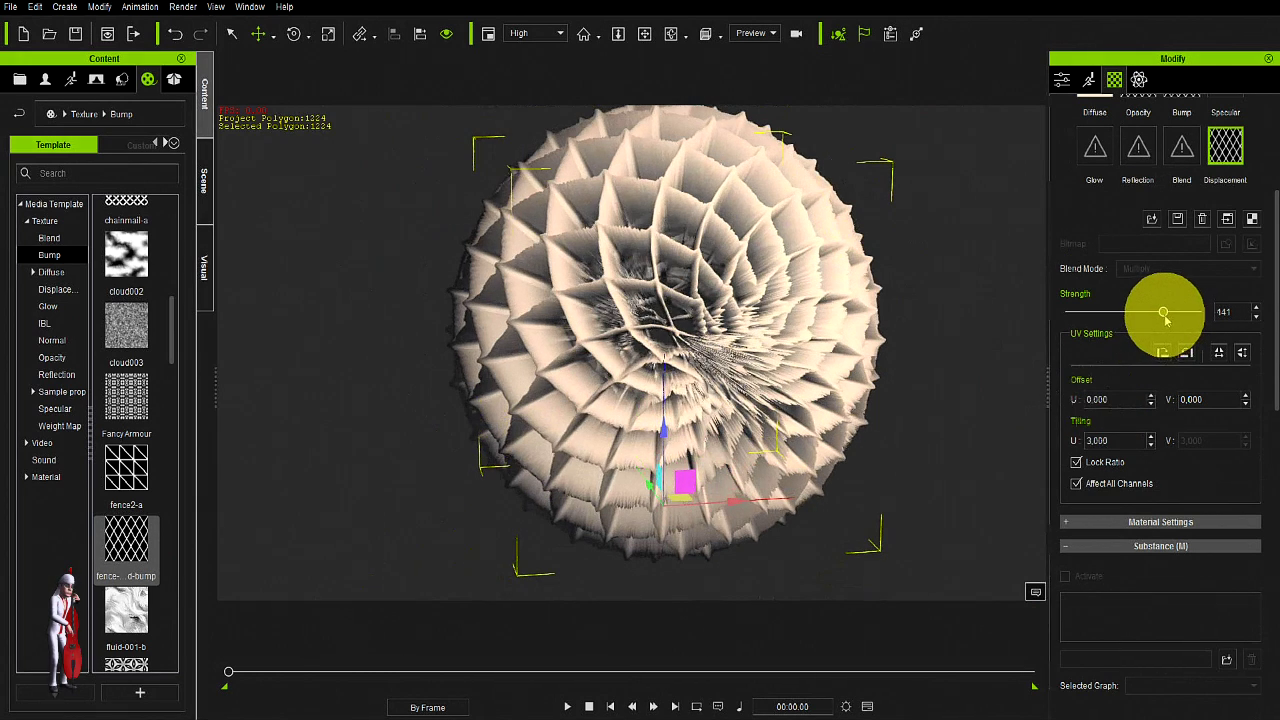
# Step: Lower the multiplier to 9.6 and the displacement strength to 111
pyautogui.scroll(-5, 1157, 354)
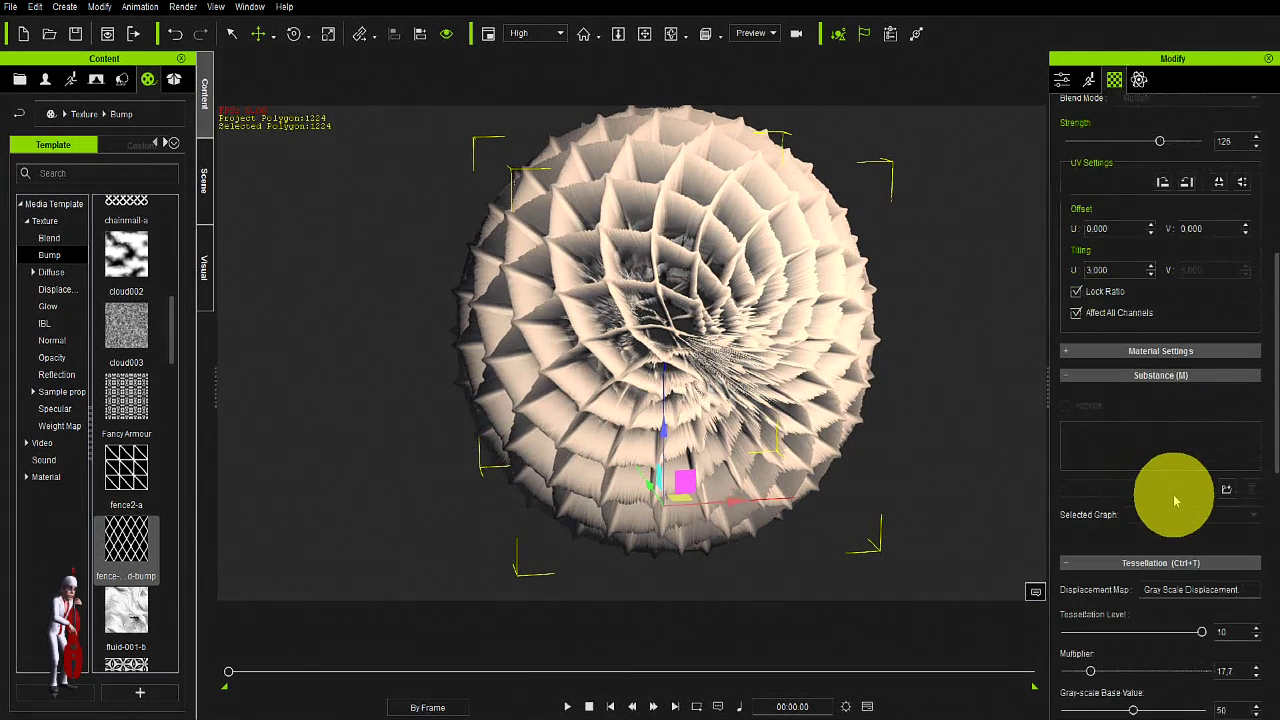
pyautogui.moveTo(1090, 544); pyautogui.dragTo(1078, 543)
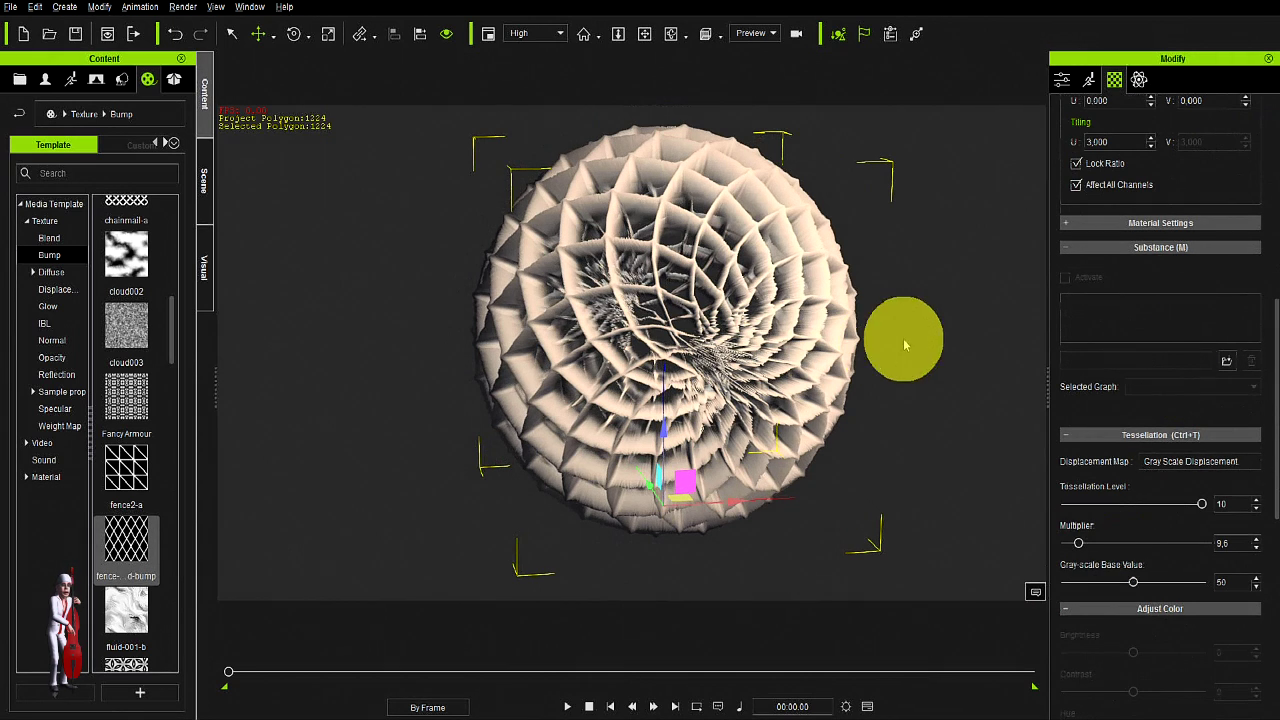
pyautogui.scroll(5, 1122, 305)
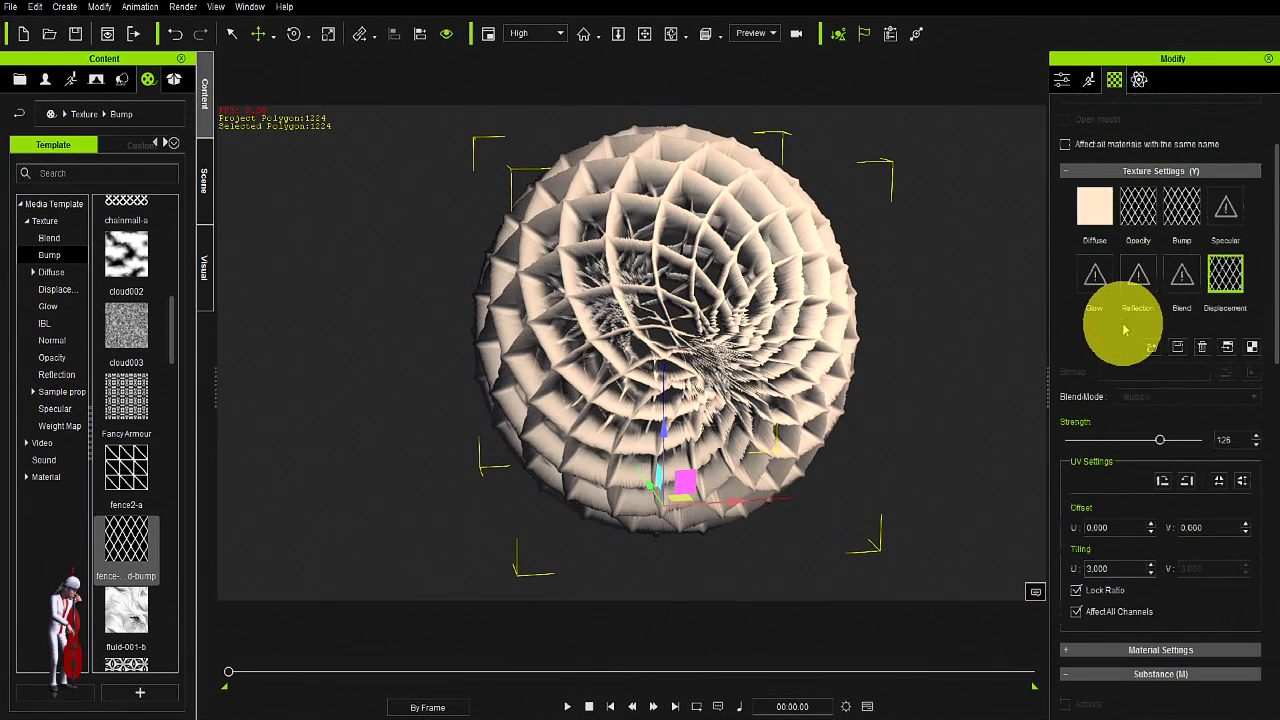
pyautogui.moveTo(1159, 441)
pyautogui.mouseDown()
pyautogui.moveTo(1128, 443)
pyautogui.moveTo(1174, 440)
pyautogui.moveTo(1154, 441)
pyautogui.mouseUp()
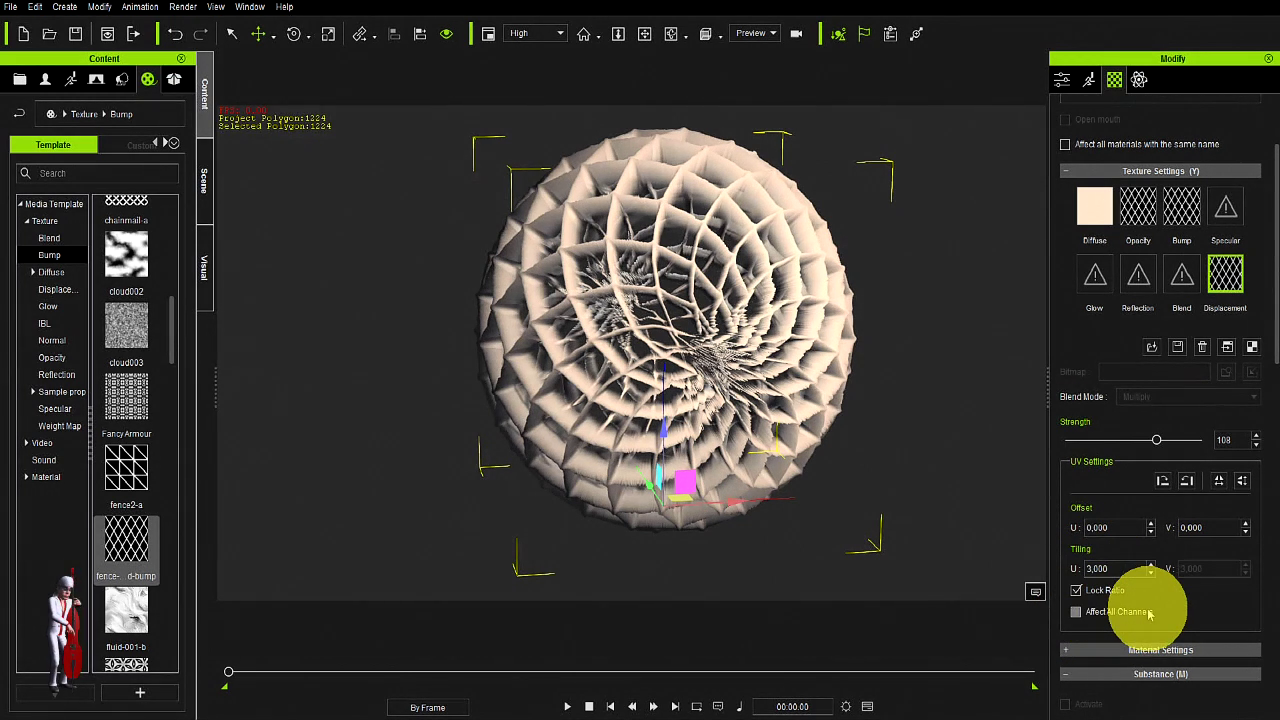
# Step: Reset Tiling U to 1 and settle displacement strength at 90
pyautogui.moveTo(1111, 568); pyautogui.dragTo(1065, 568)
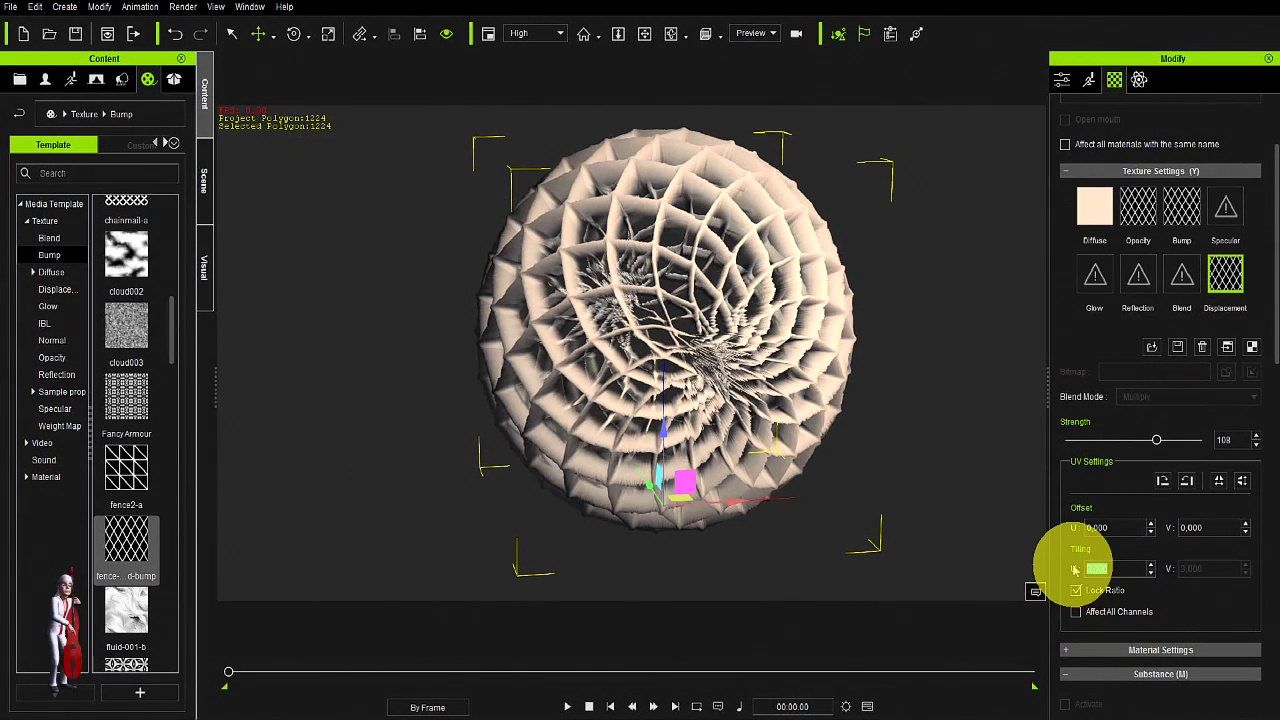
pyautogui.press('Return')
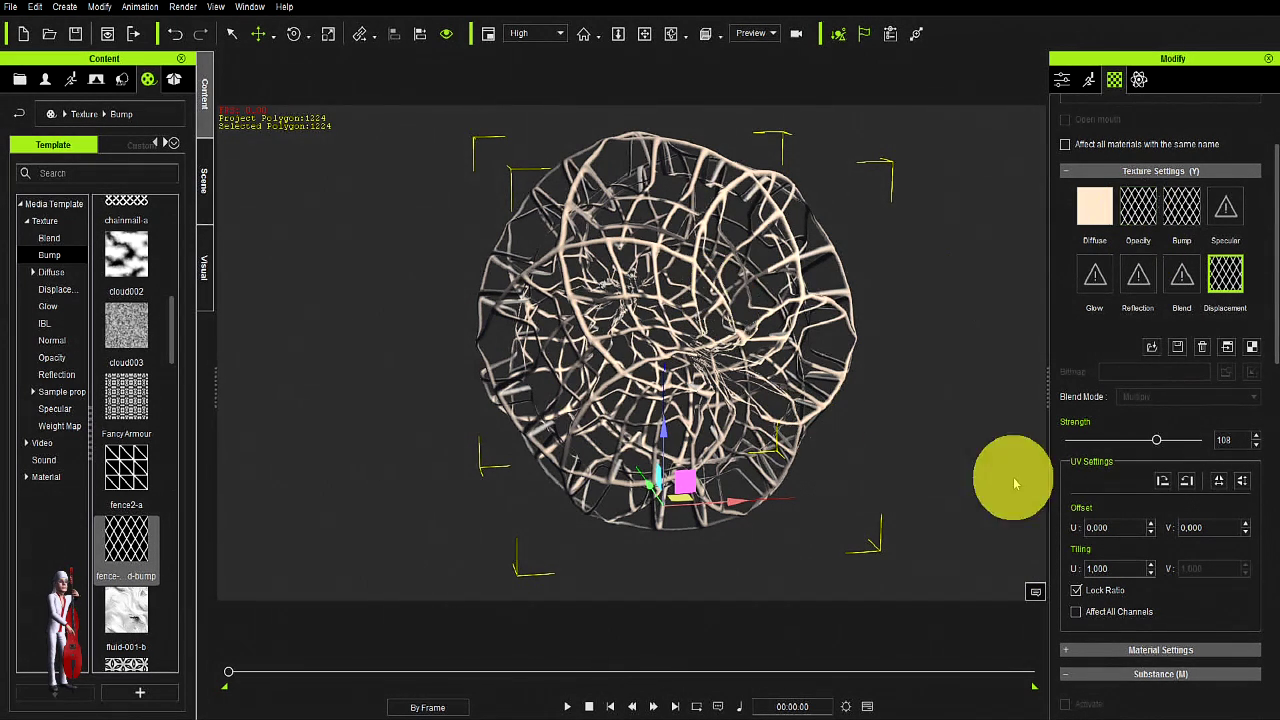
pyautogui.moveTo(700, 306); pyautogui.dragTo(676, 365, button='right')
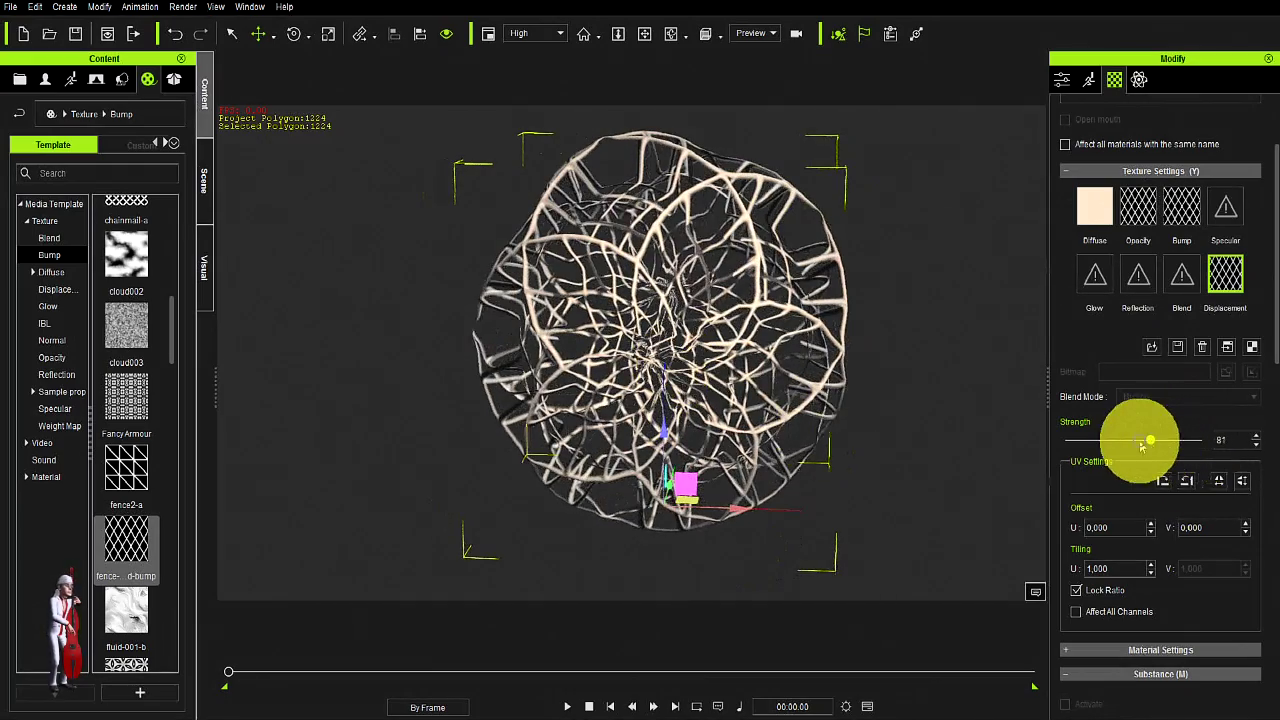
pyautogui.moveTo(1143, 447)
pyautogui.mouseDown()
pyautogui.moveTo(1108, 443)
pyautogui.moveTo(1166, 434)
pyautogui.moveTo(1116, 458)
pyautogui.moveTo(1165, 456)
pyautogui.moveTo(1108, 457)
pyautogui.moveTo(1166, 452)
pyautogui.moveTo(1129, 464)
pyautogui.moveTo(1154, 443)
pyautogui.mouseUp()
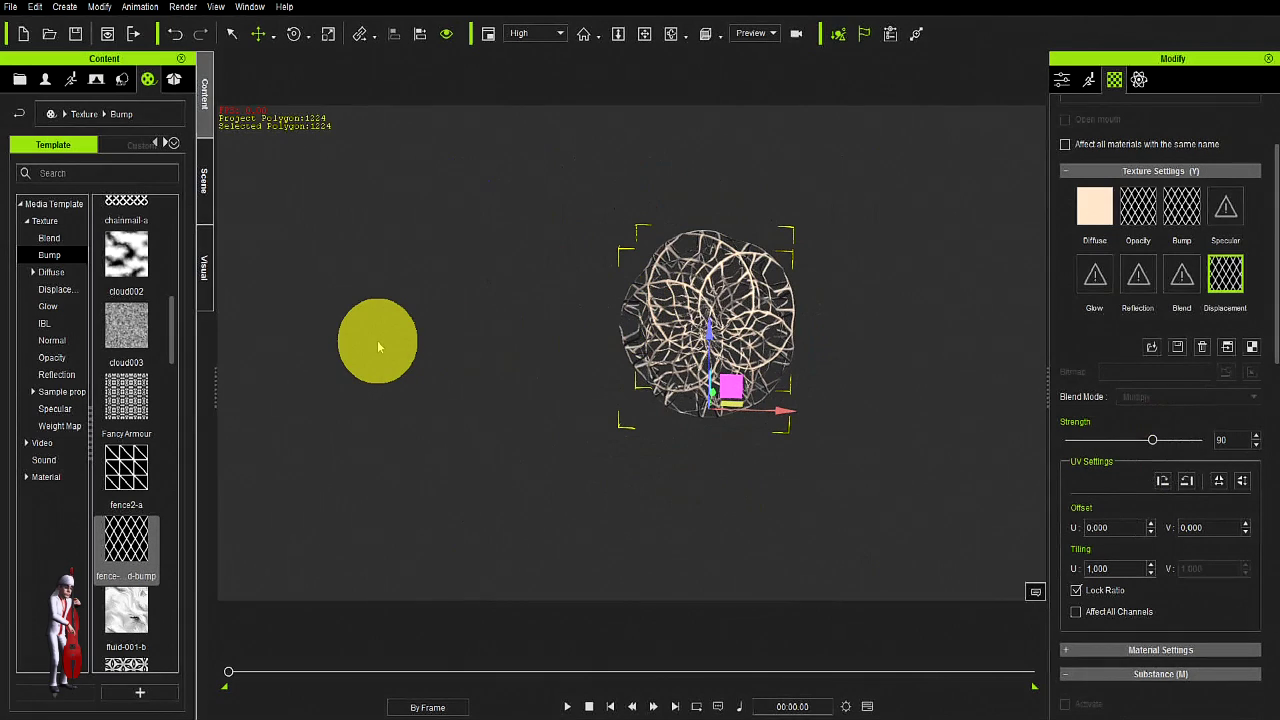
# Step: Add the Displace_007 box from Props > Tessellation Template and move it left of the ball
pyautogui.click(121, 81)
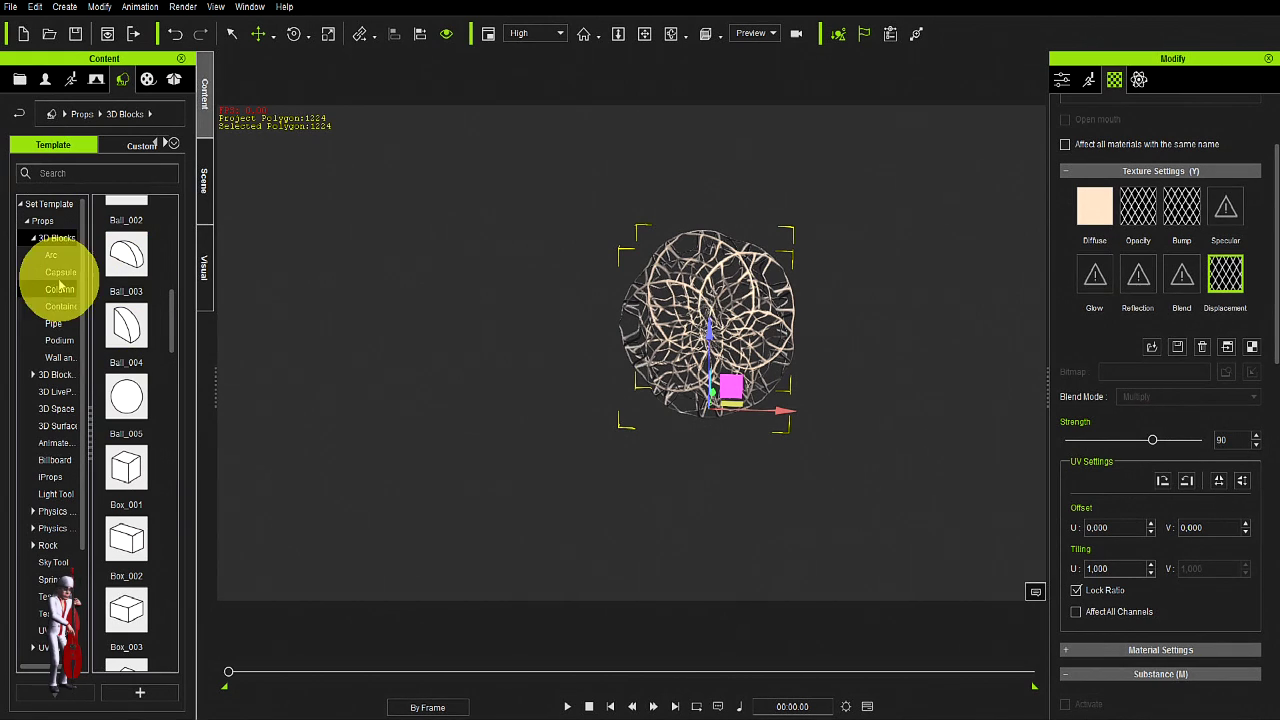
pyautogui.click(33, 238)
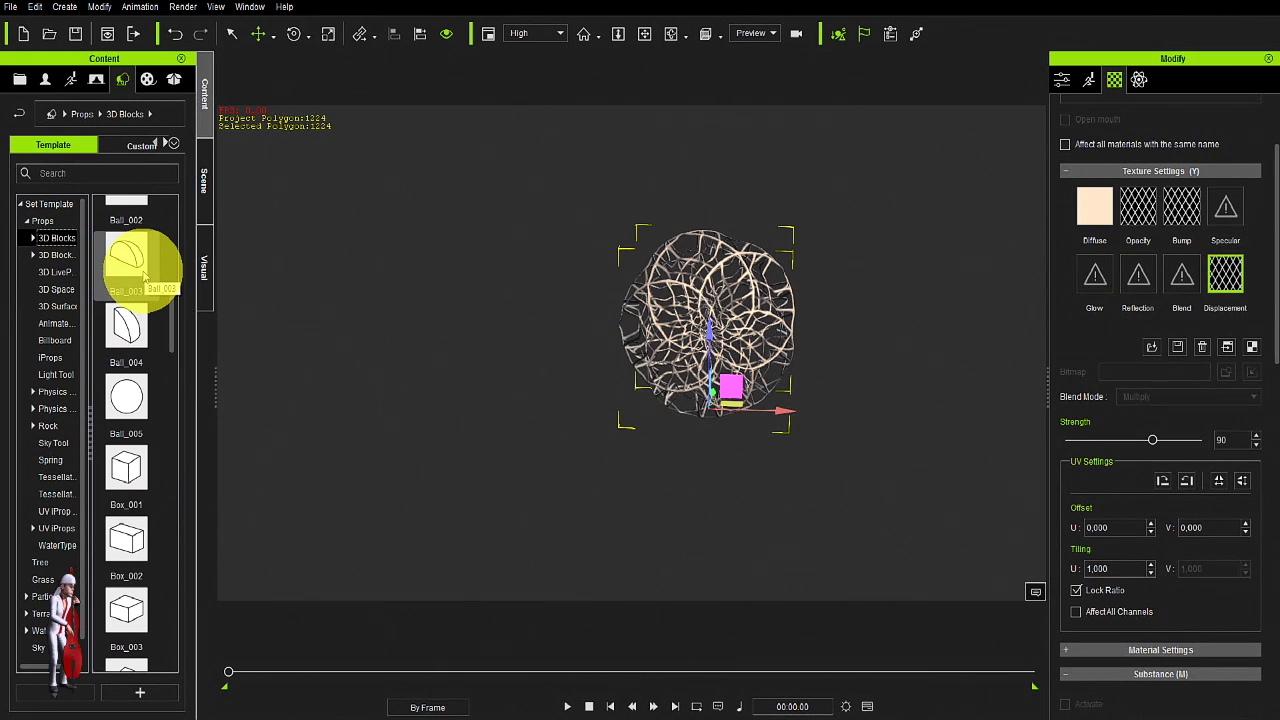
pyautogui.click(60, 495)
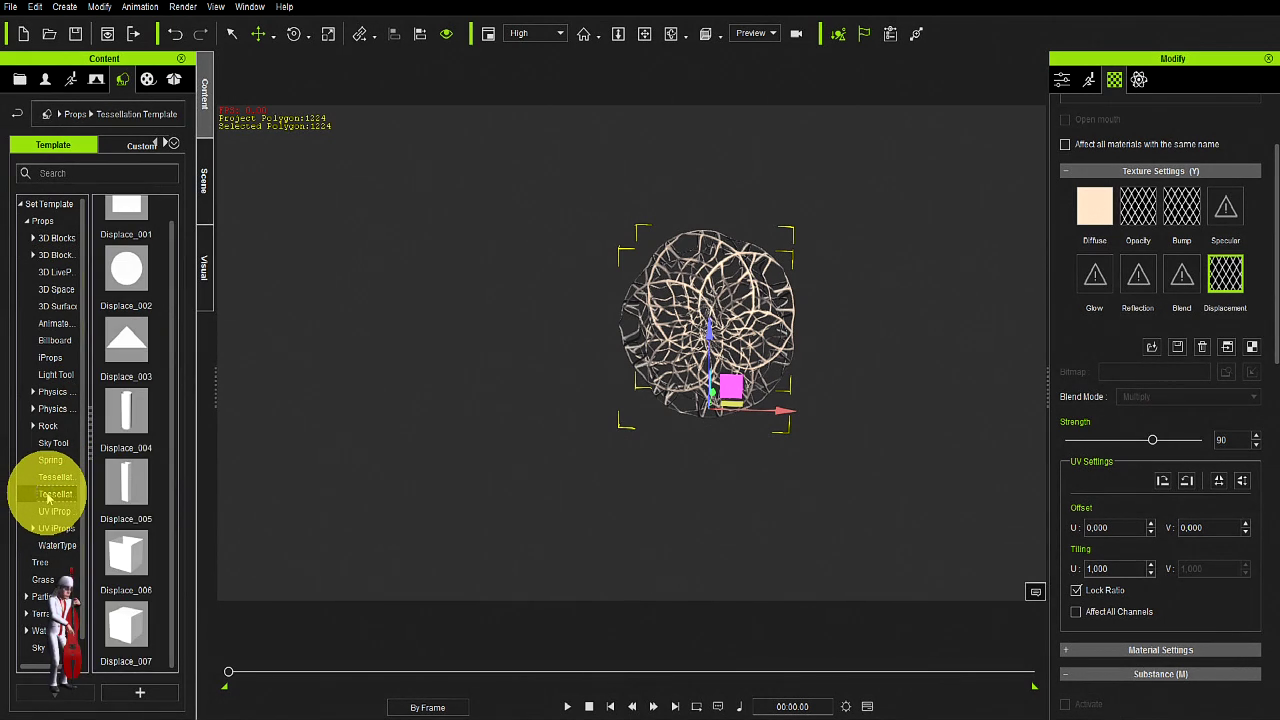
pyautogui.doubleClick(126, 626)
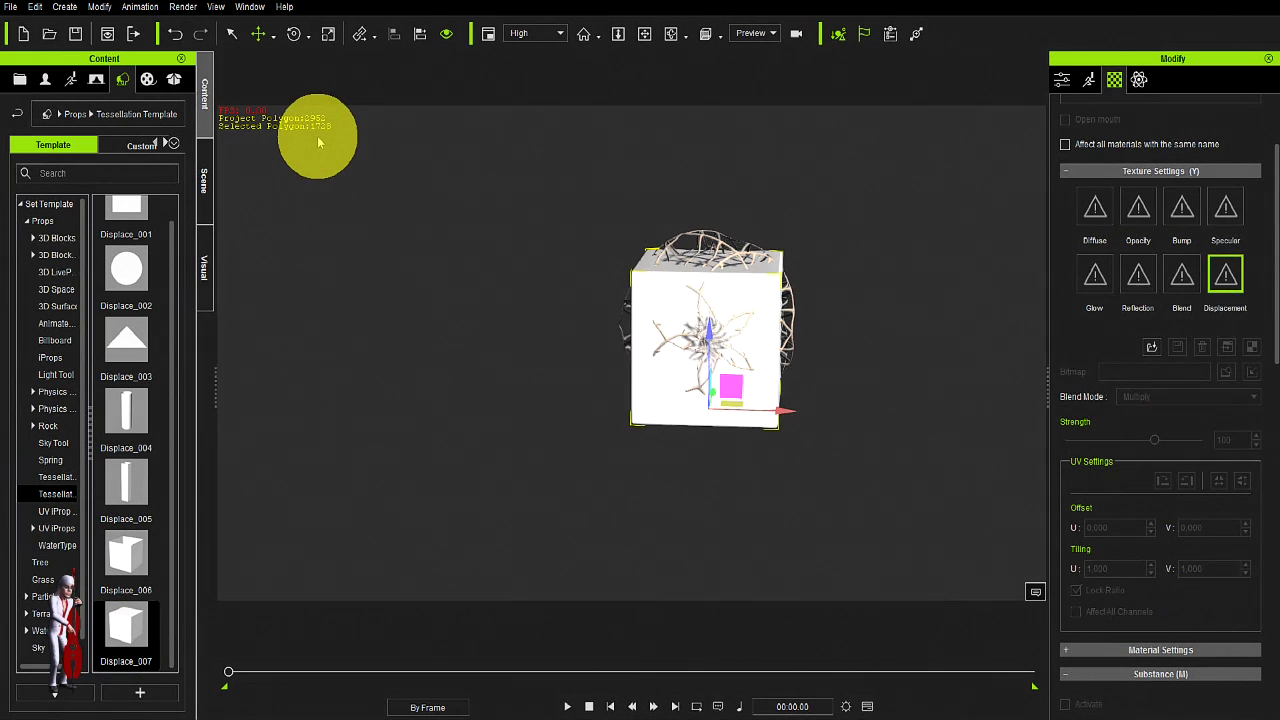
pyautogui.moveTo(795, 412); pyautogui.dragTo(613, 422)
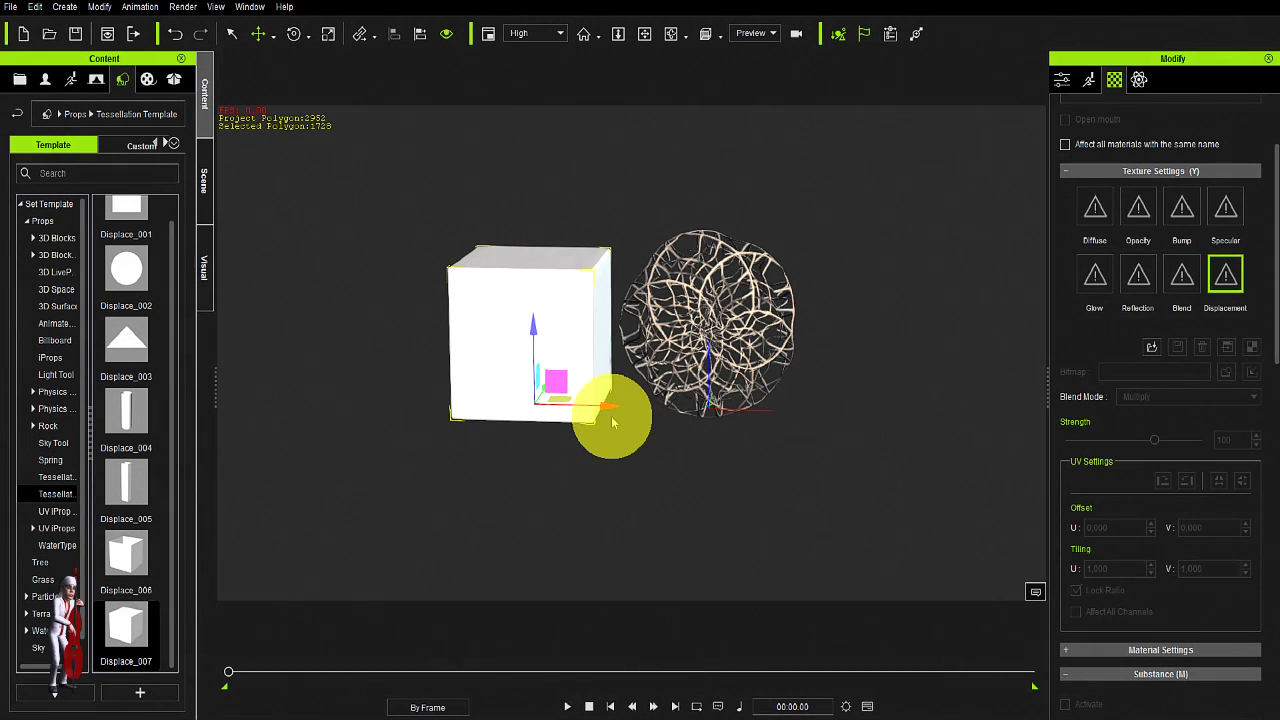
# Step: Apply Metallic Star-b from the Bump library as the box's grayscale height-map displacement
pyautogui.click(148, 80)
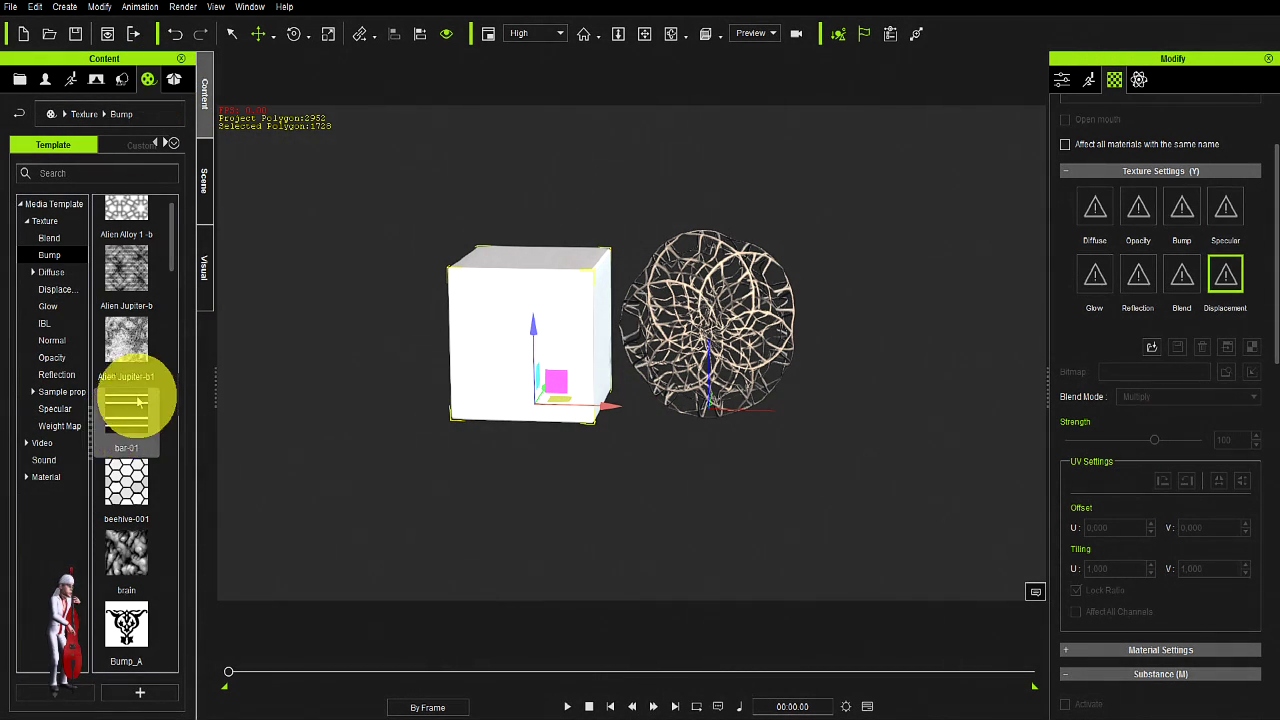
pyautogui.scroll(1, 135, 333)
pyautogui.scroll(-5, 135, 333)
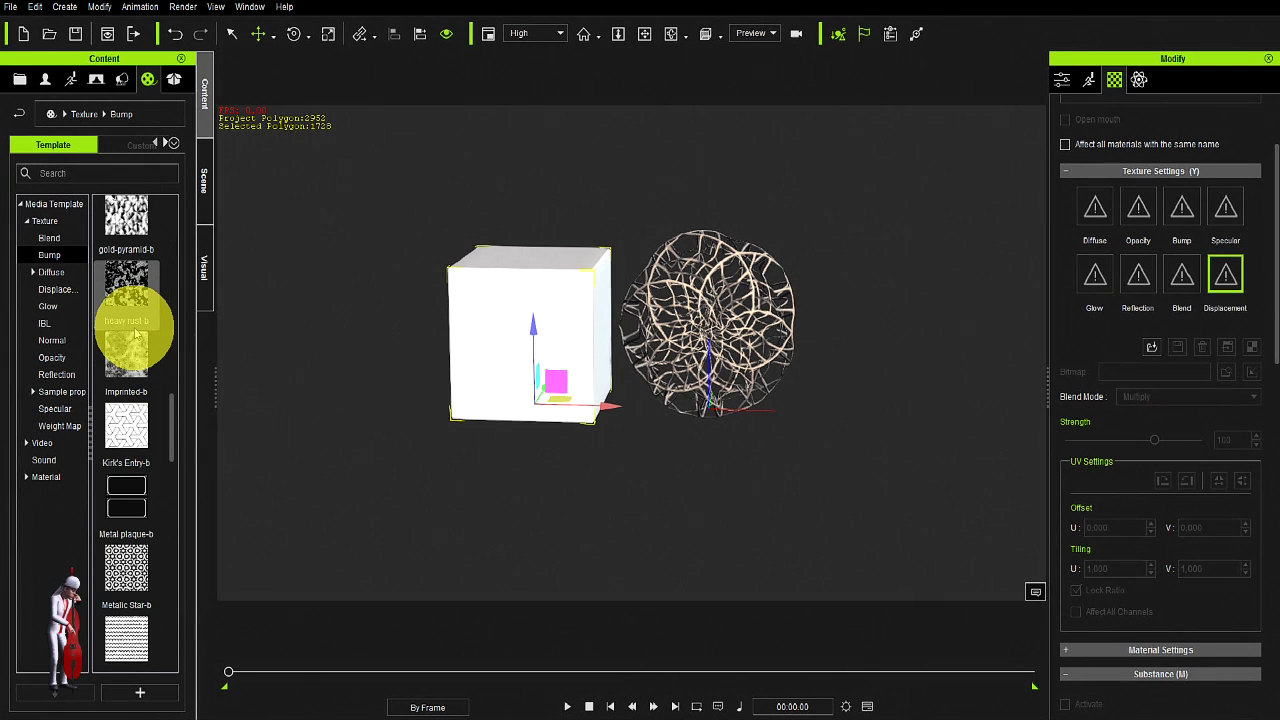
pyautogui.scroll(-2, 135, 330)
pyautogui.scroll(-2, 143, 447)
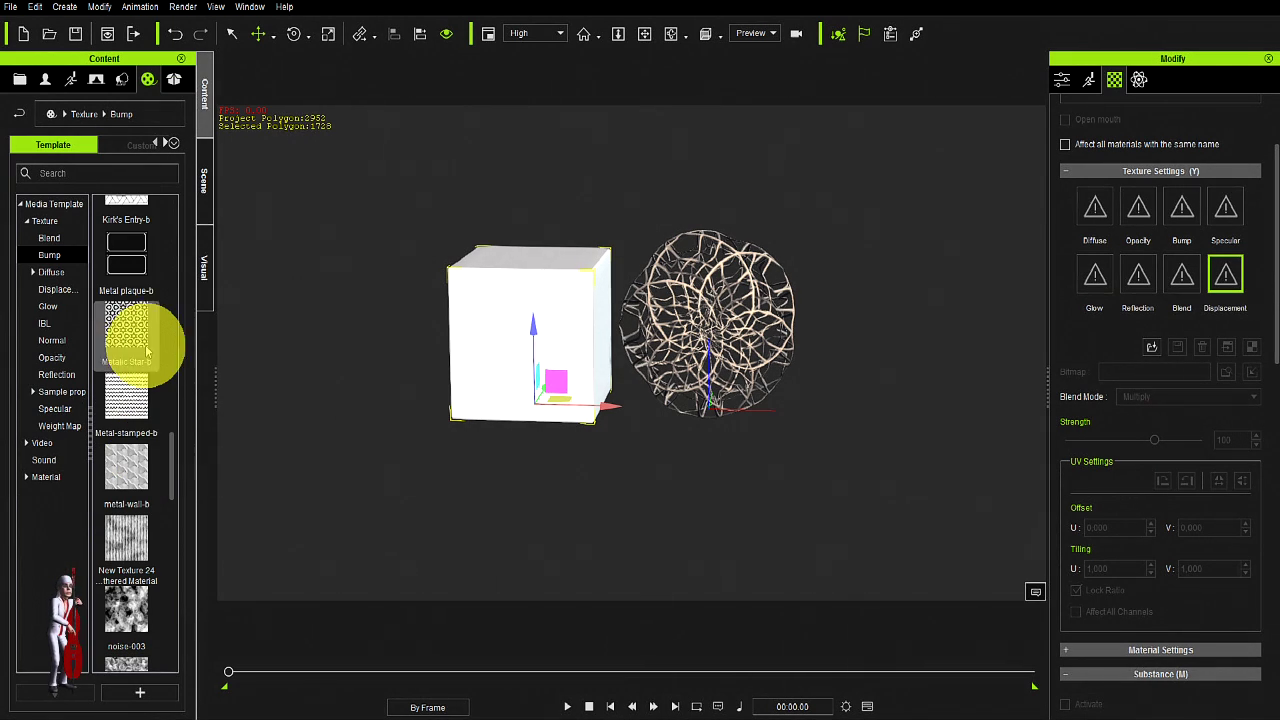
pyautogui.moveTo(126, 320); pyautogui.dragTo(1220, 274)
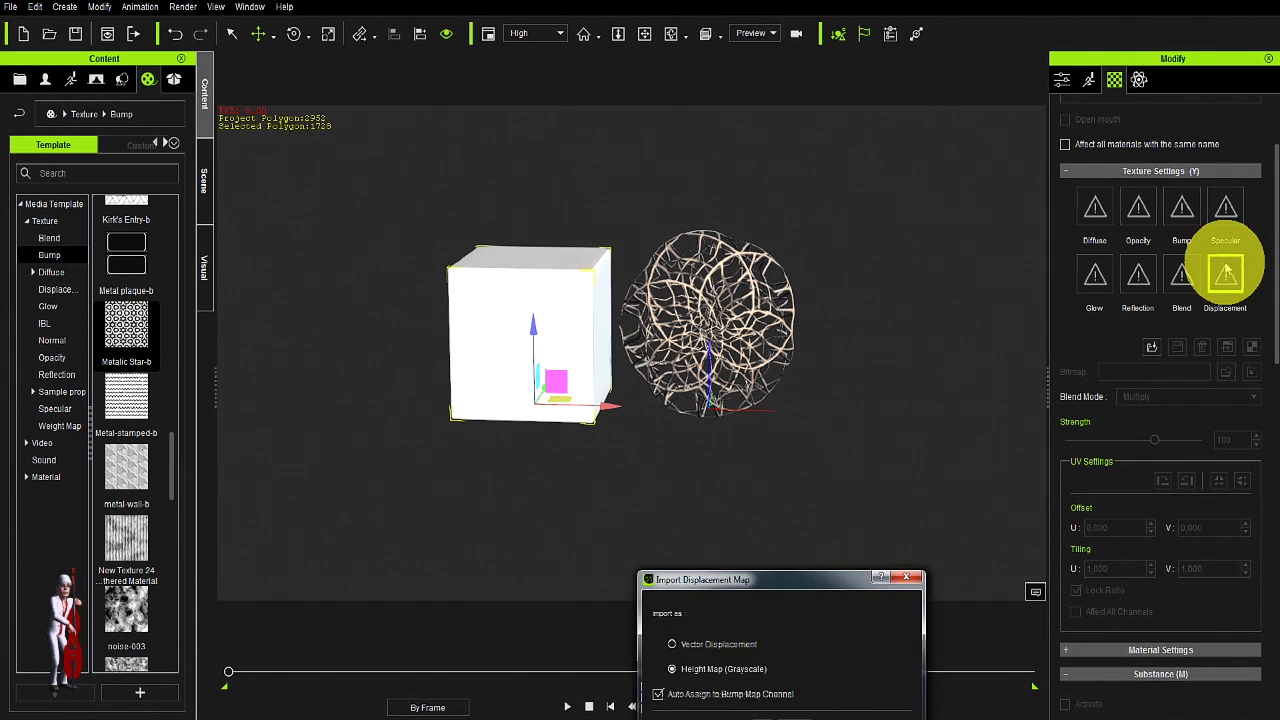
pyautogui.moveTo(782, 502); pyautogui.dragTo(800, 424)
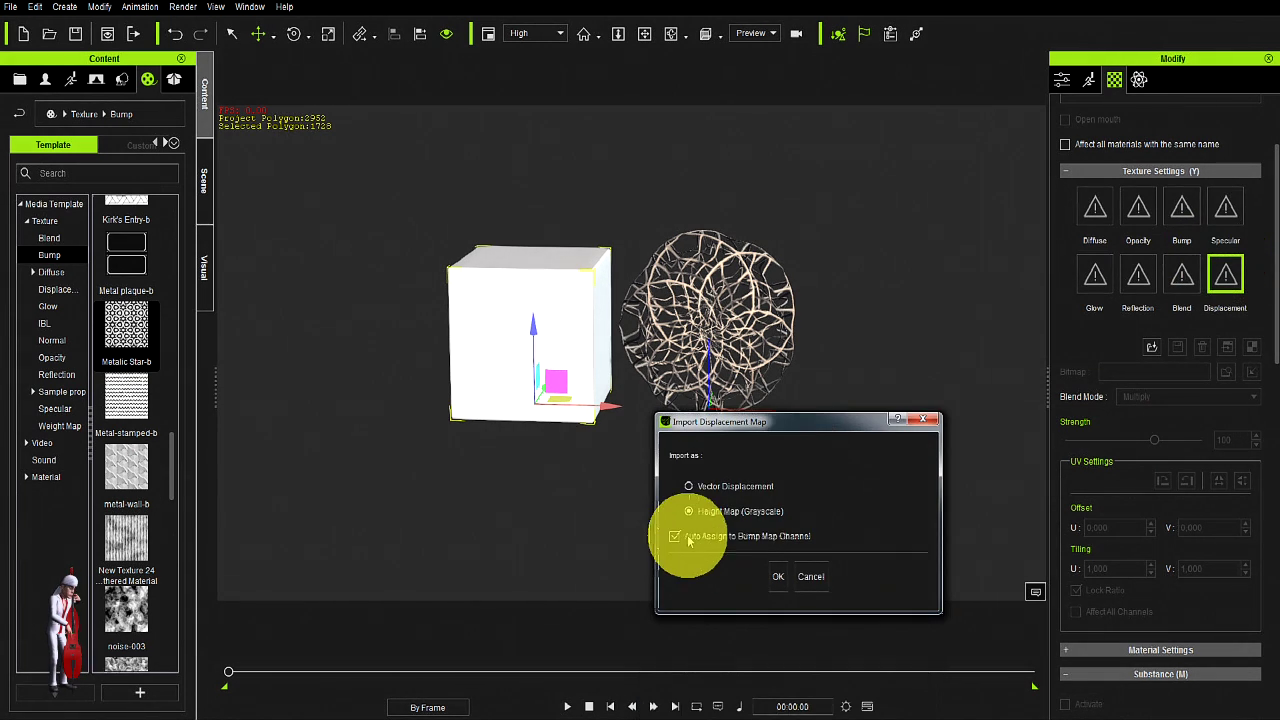
pyautogui.click(773, 576)
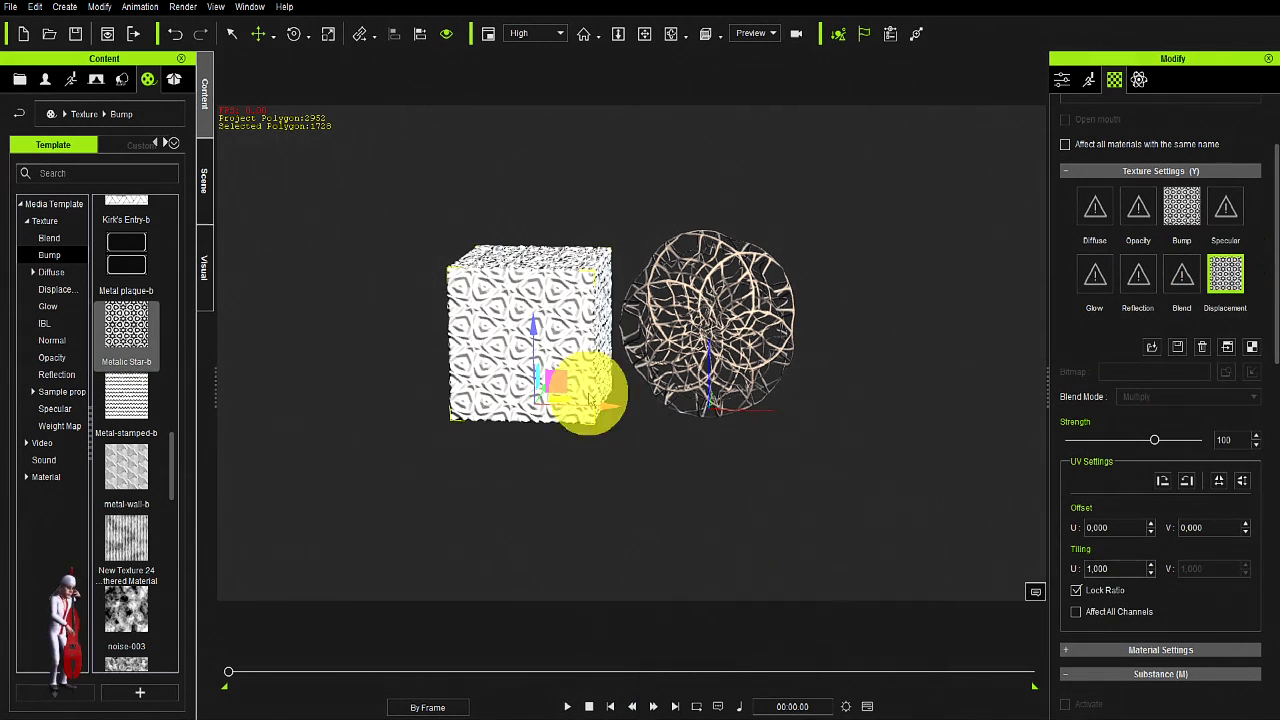
# Step: Raise the box's displacement strength to 300 and frame the box in view
pyautogui.scroll(5, 530, 358)
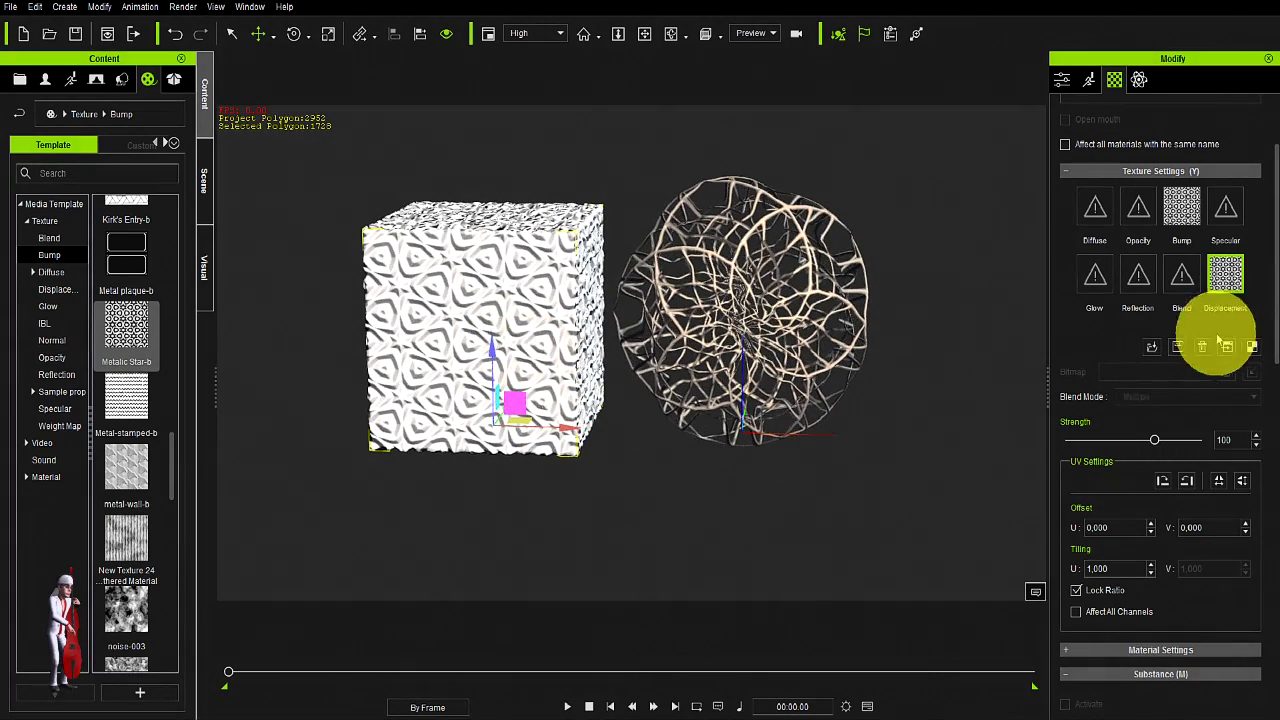
pyautogui.moveTo(1153, 438); pyautogui.dragTo(1213, 441)
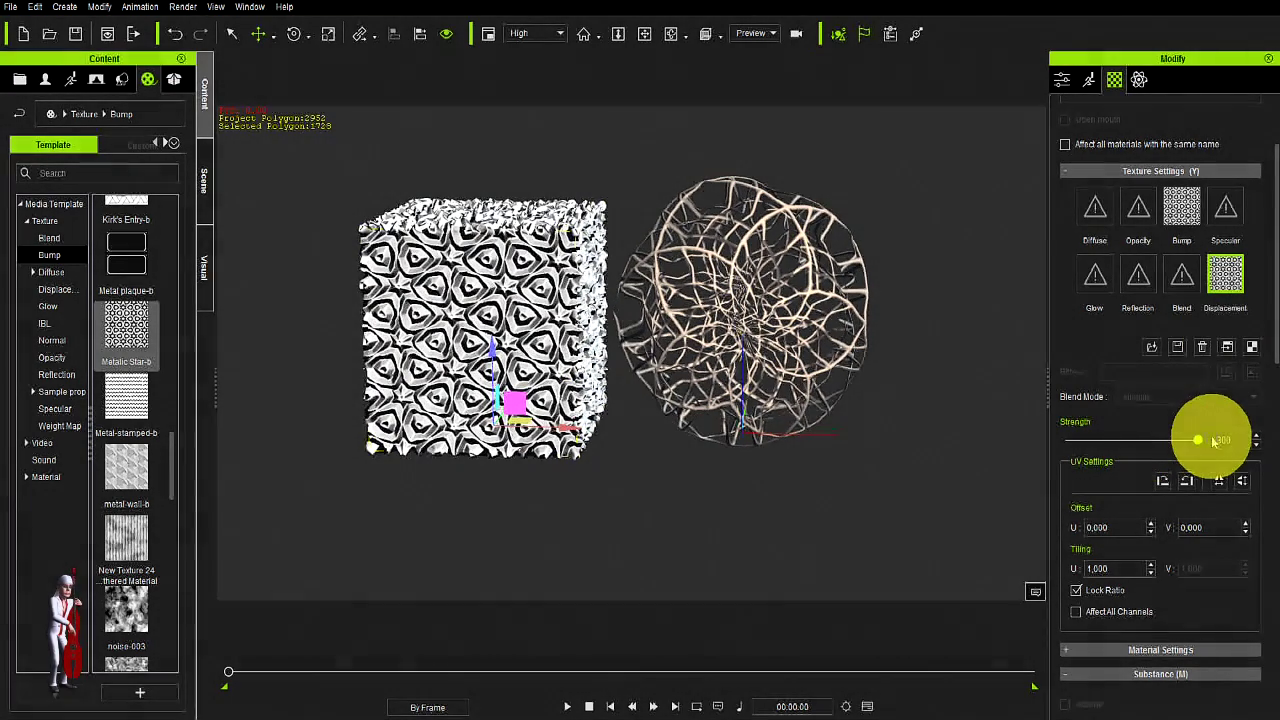
pyautogui.moveTo(443, 286); pyautogui.dragTo(557, 320, button='middle')
pyautogui.scroll(2, 672, 313)
pyautogui.scroll(1, 672, 313)
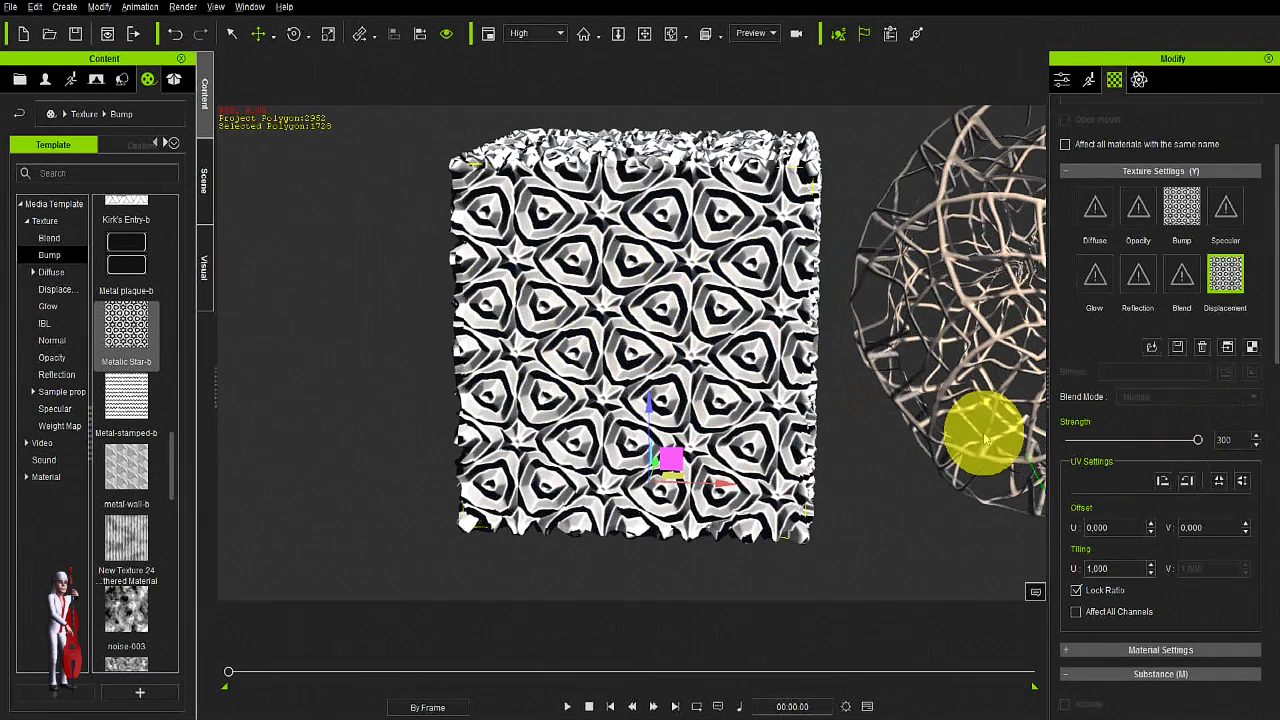
pyautogui.scroll(-3, 1160, 447)
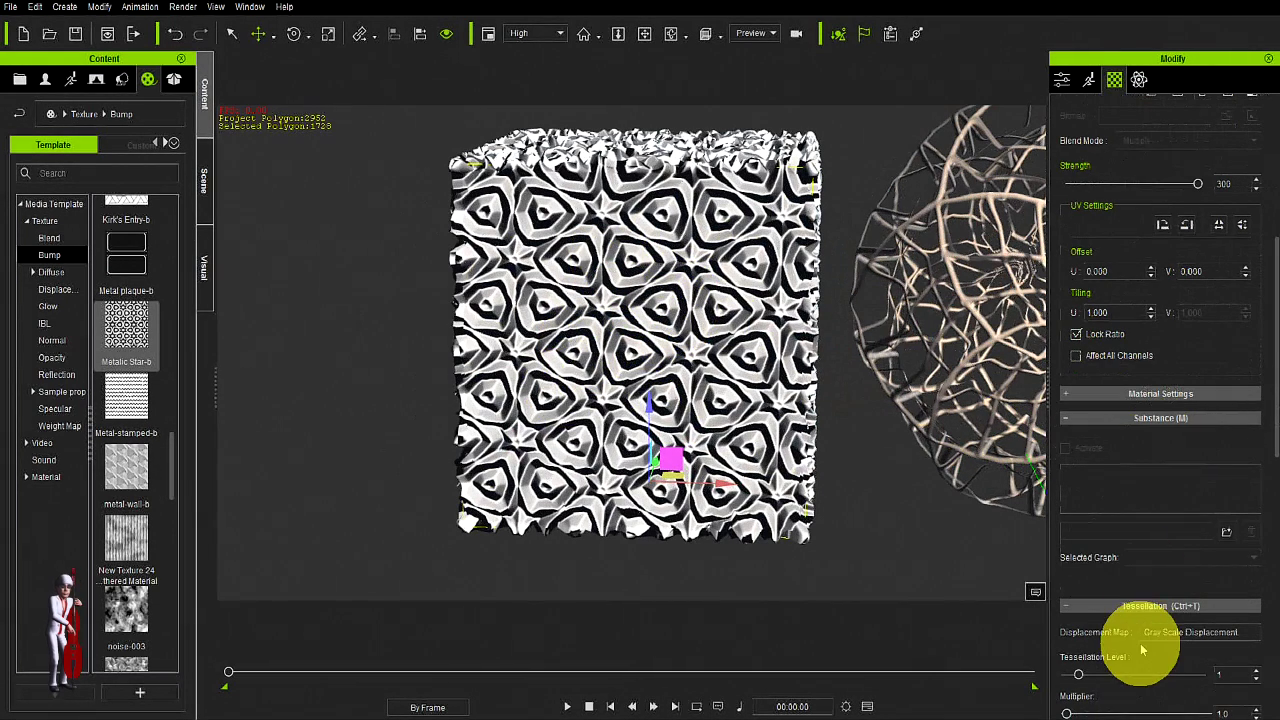
# Step: Raise the box's Tessellation Level to 10 and orbit to see its top
pyautogui.scroll(-3, 1153, 571)
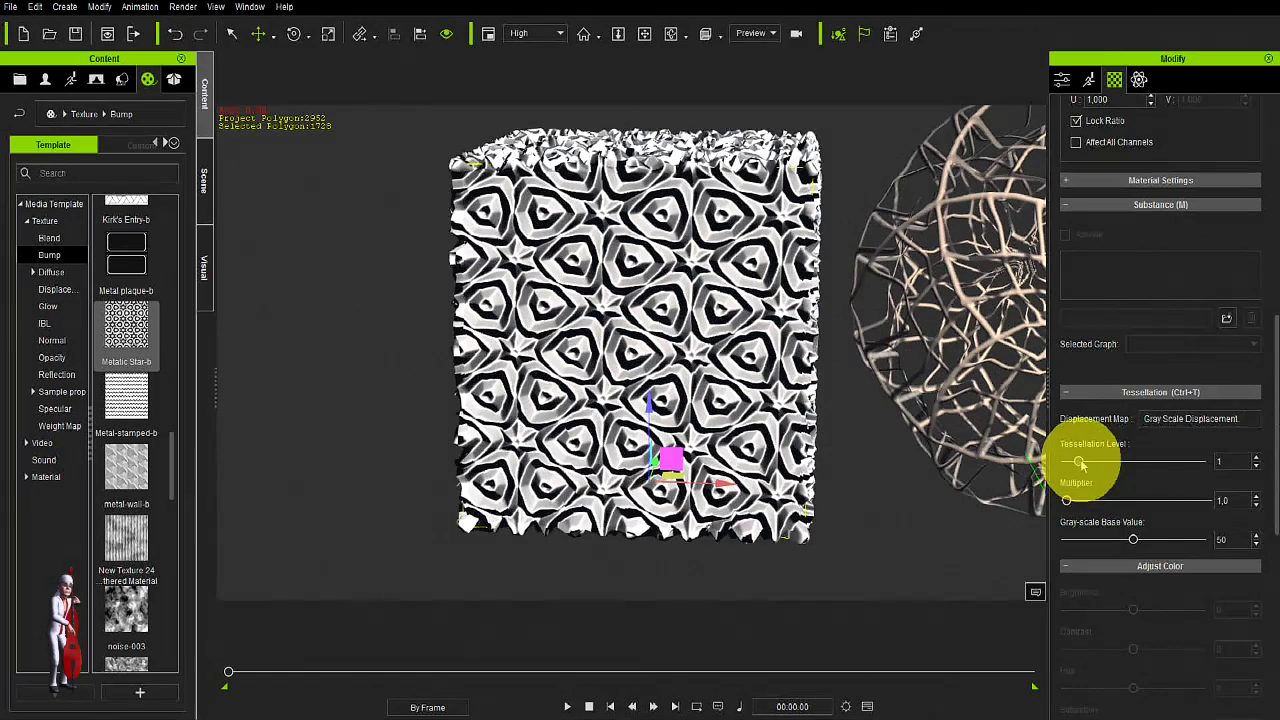
pyautogui.moveTo(1084, 458); pyautogui.dragTo(1243, 476)
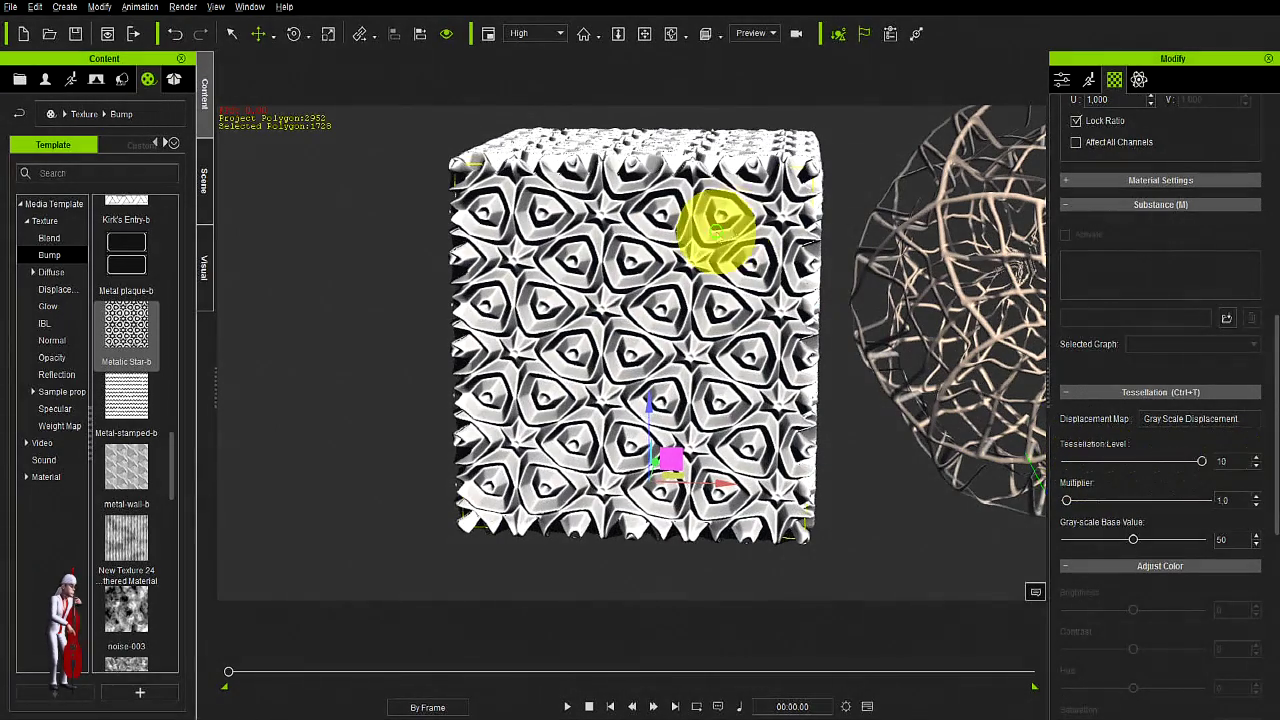
pyautogui.moveTo(700, 220); pyautogui.dragTo(960, 330, button='right')
# Step: Raise the box's Tessellation Multiplier to 22.5 and orbit around the spiky fins
pyautogui.moveTo(1066, 500); pyautogui.dragTo(1088, 503)
pyautogui.scroll(-5, 786, 300)
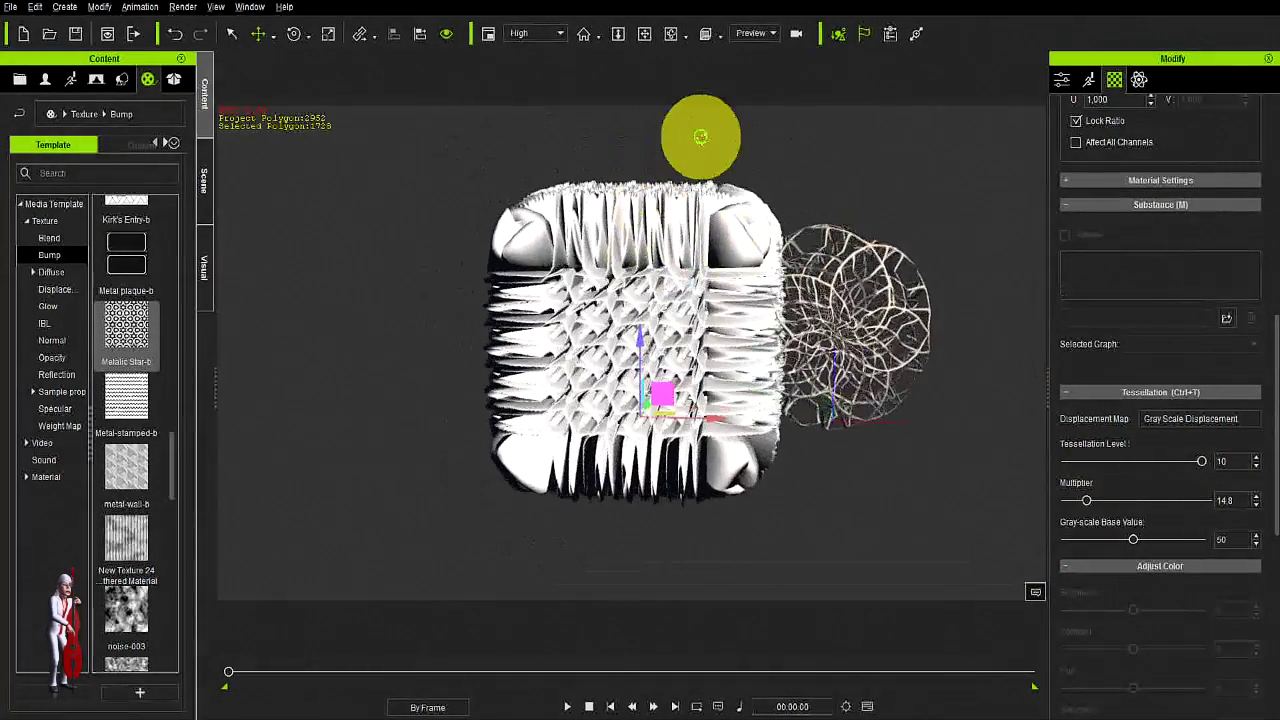
pyautogui.moveTo(700, 134); pyautogui.dragTo(914, 357, button='right')
pyautogui.moveTo(1088, 501)
pyautogui.mouseDown()
pyautogui.moveTo(1126, 503)
pyautogui.moveTo(1086, 500)
pyautogui.moveTo(1108, 501)
pyautogui.moveTo(1097, 503)
pyautogui.mouseUp()
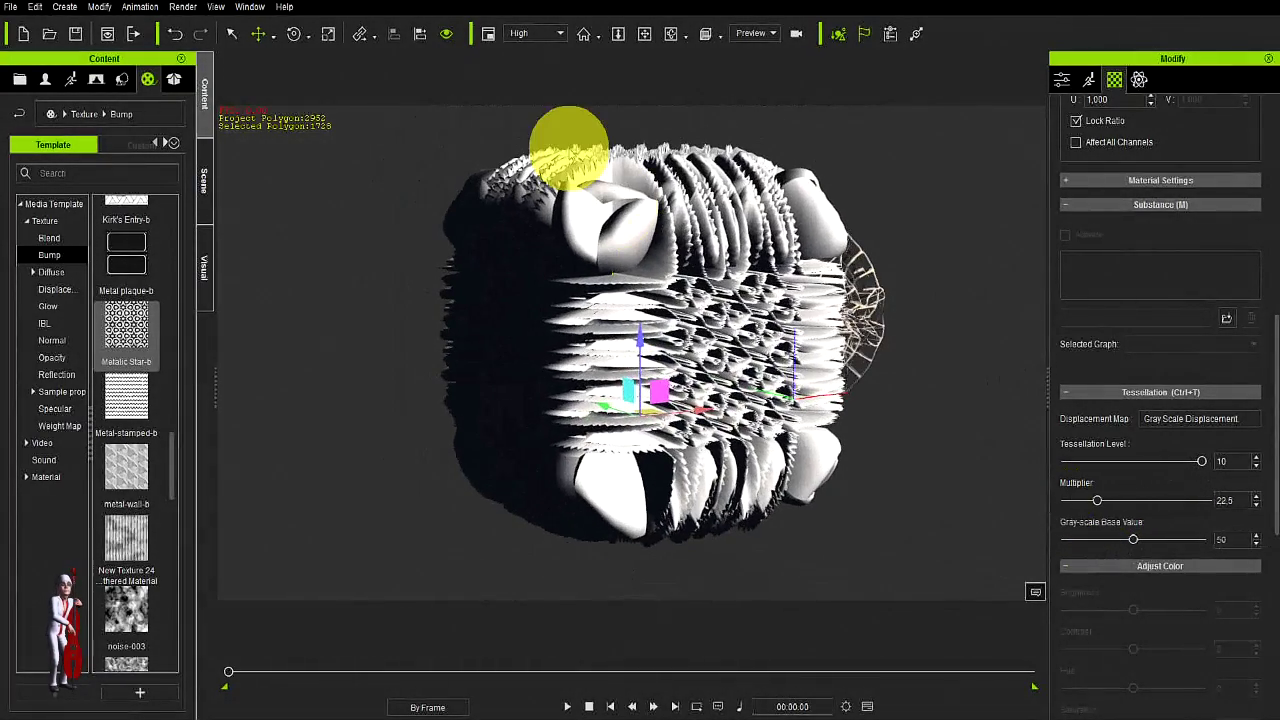
pyautogui.scroll(3, 714, 229)
pyautogui.moveTo(720, 240); pyautogui.dragTo(580, 296, button='right')
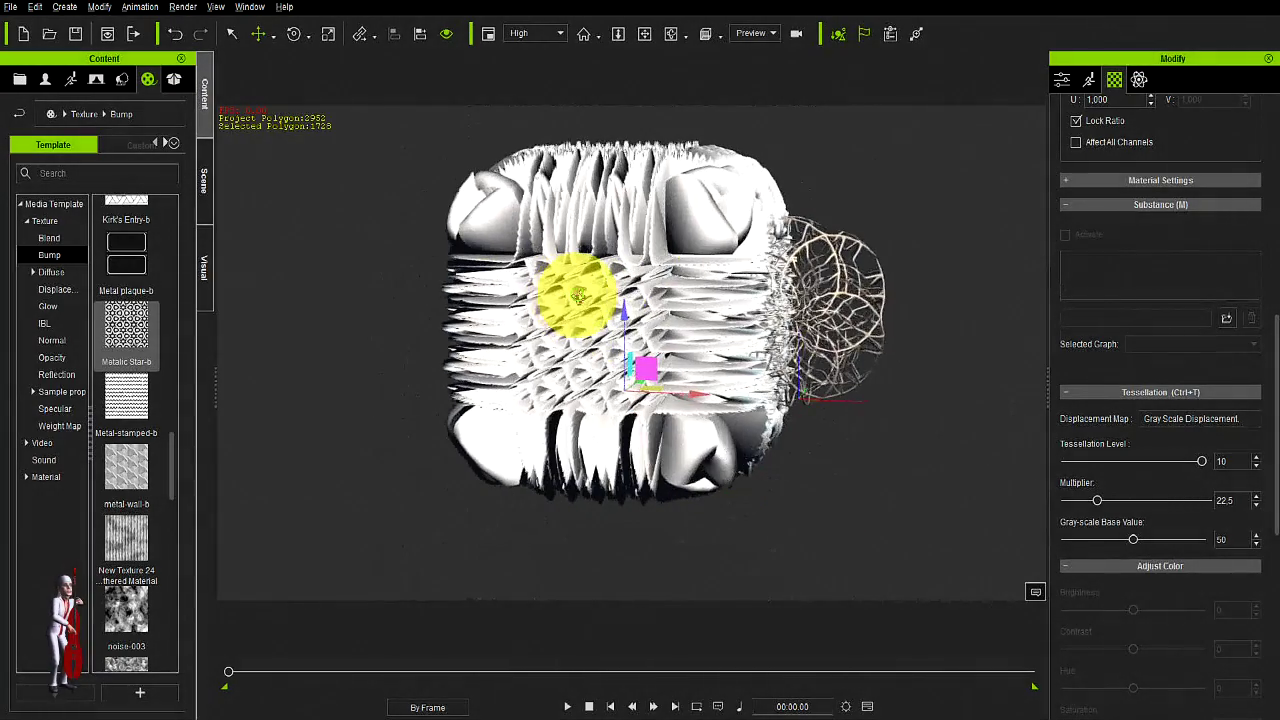
pyautogui.moveTo(531, 193); pyautogui.dragTo(640, 394, button='right')
pyautogui.moveTo(655, 258); pyautogui.dragTo(718, 345, button='right')
pyautogui.scroll(-2, 718, 345)
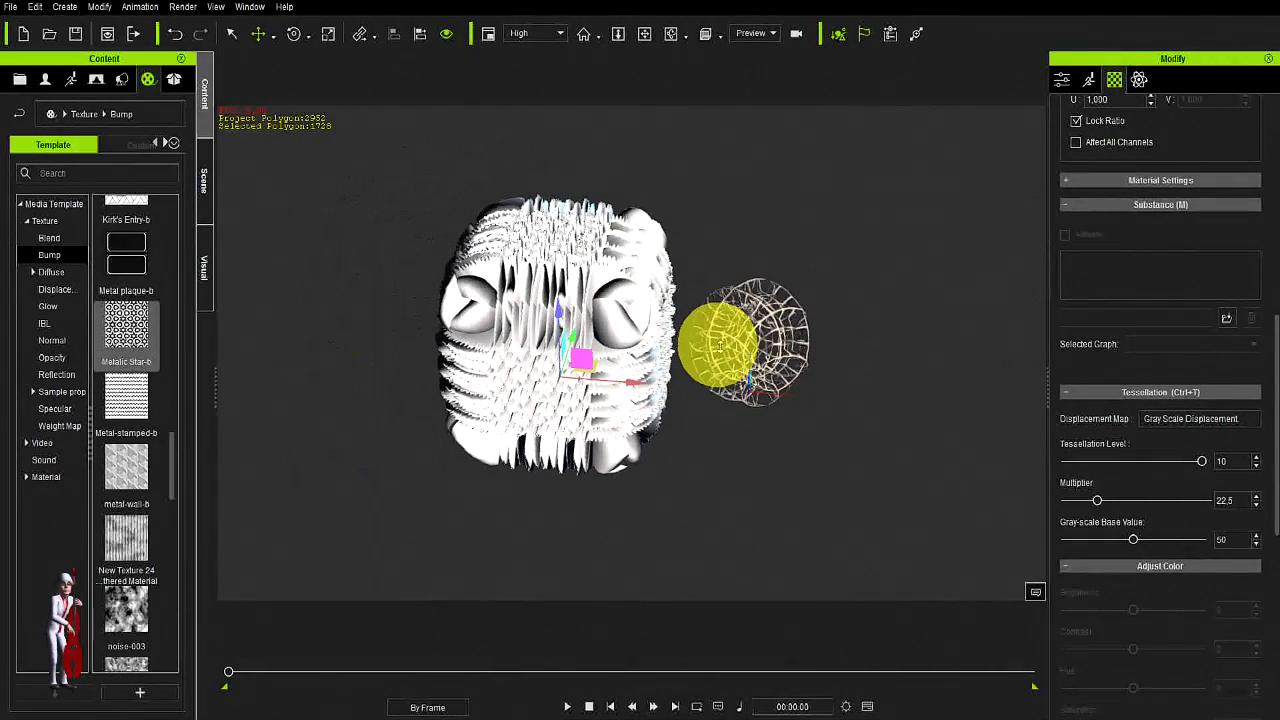